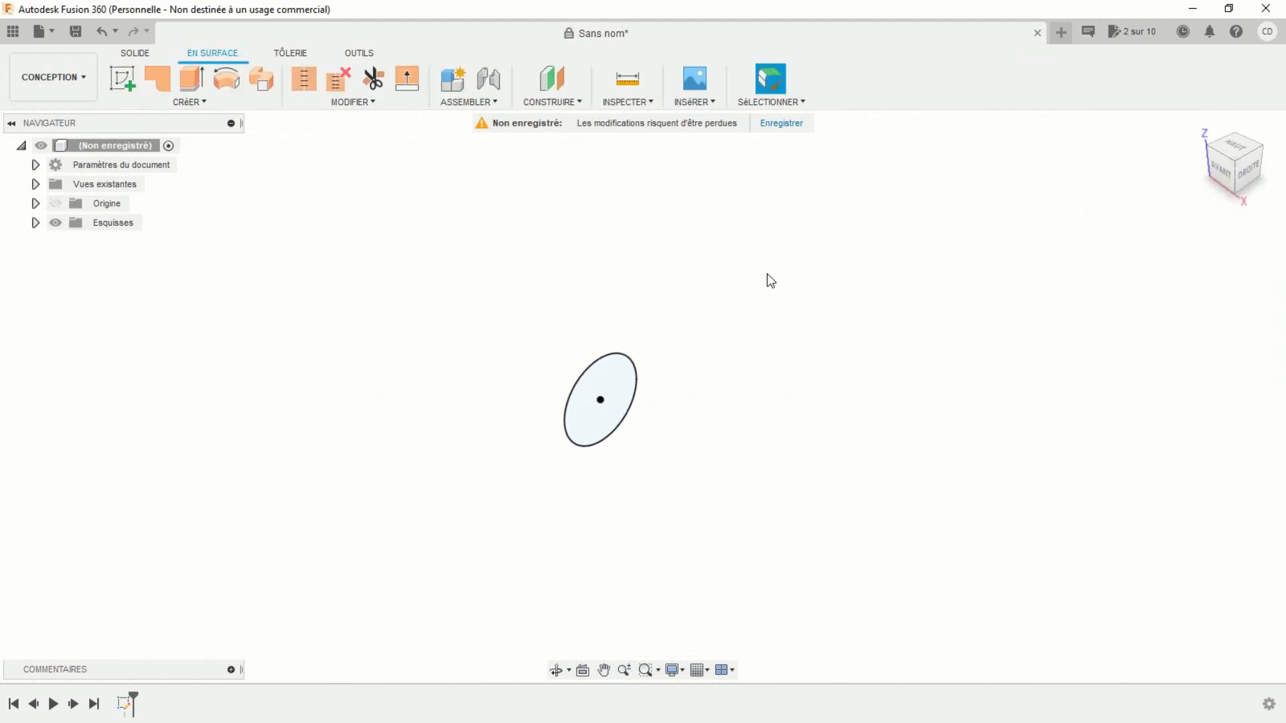
Step: Extrude the circle as a new surface body with a distance of -40 mm
{"action": "left_click", "coordinate": [190, 80]}
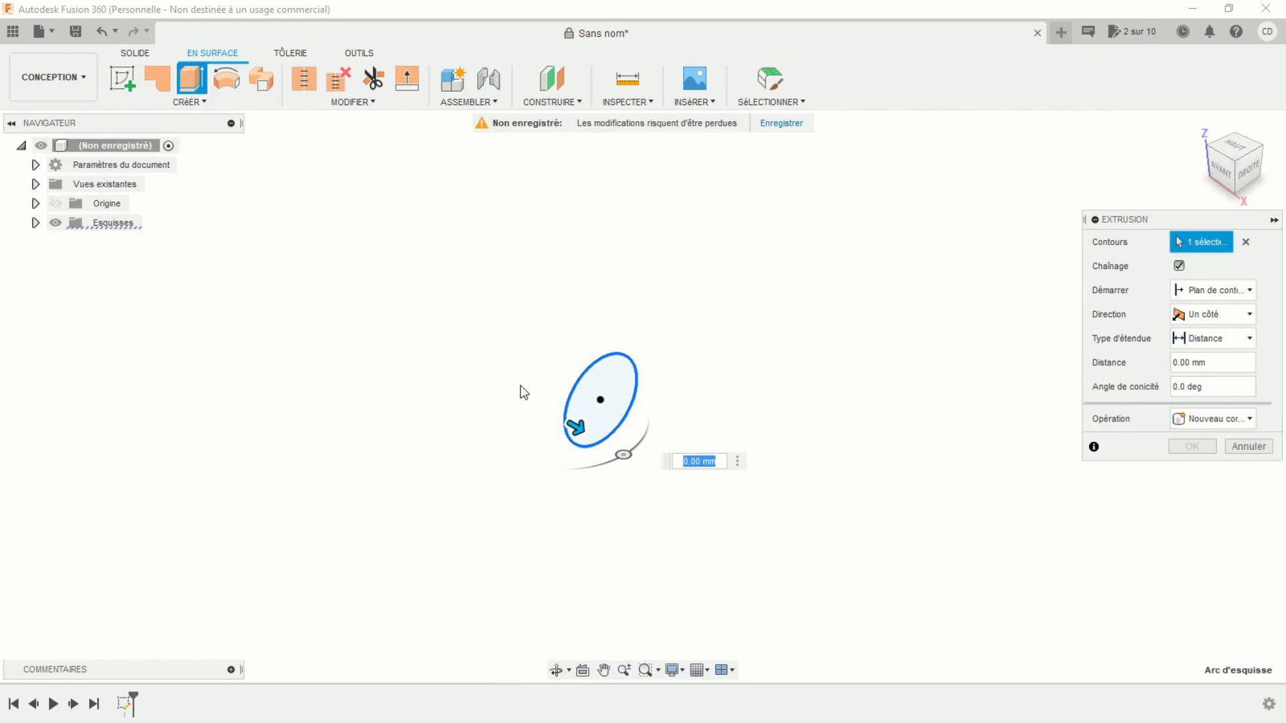
{"action": "left_click_drag", "start_coordinate": [580, 428], "coordinate": [499, 374]}
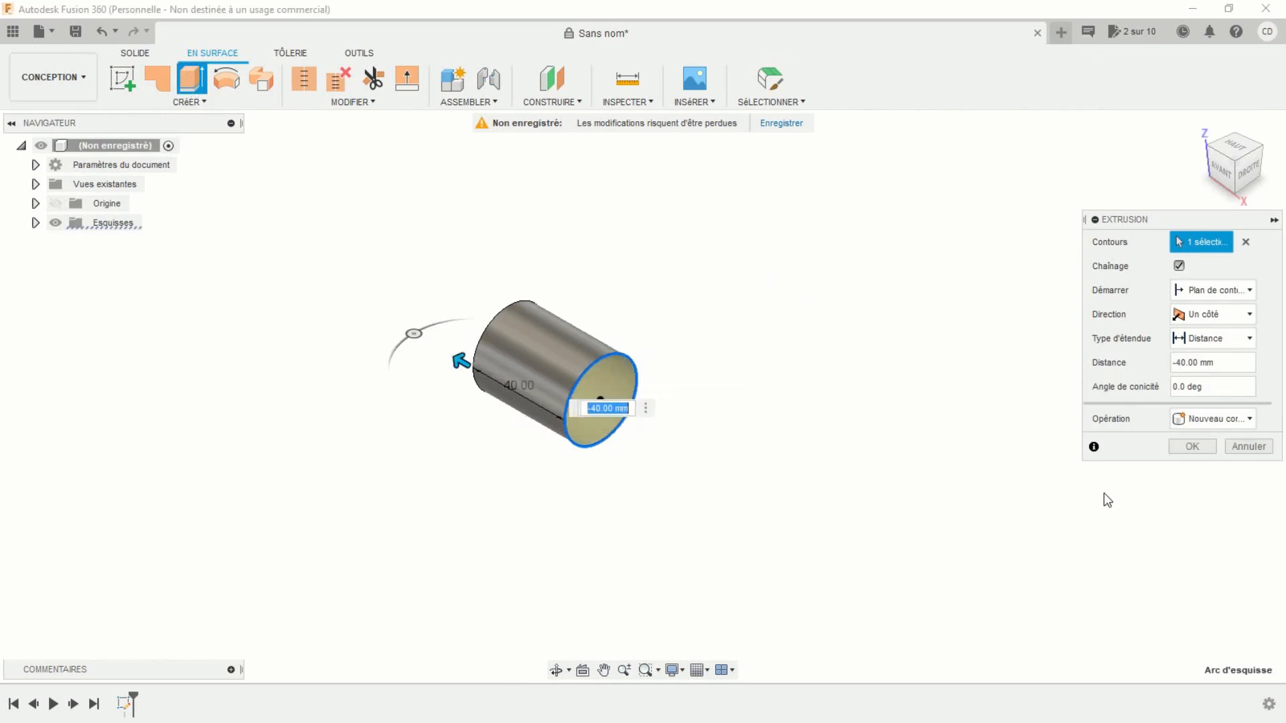
{"action": "left_click", "coordinate": [1186, 447]}
Step: Create an offset construction plane 30 mm from the YZ plane, in front of the cylinder's open end
{"action": "middle_click_drag", "start_coordinate": [798, 482], "coordinate": [829, 470]}
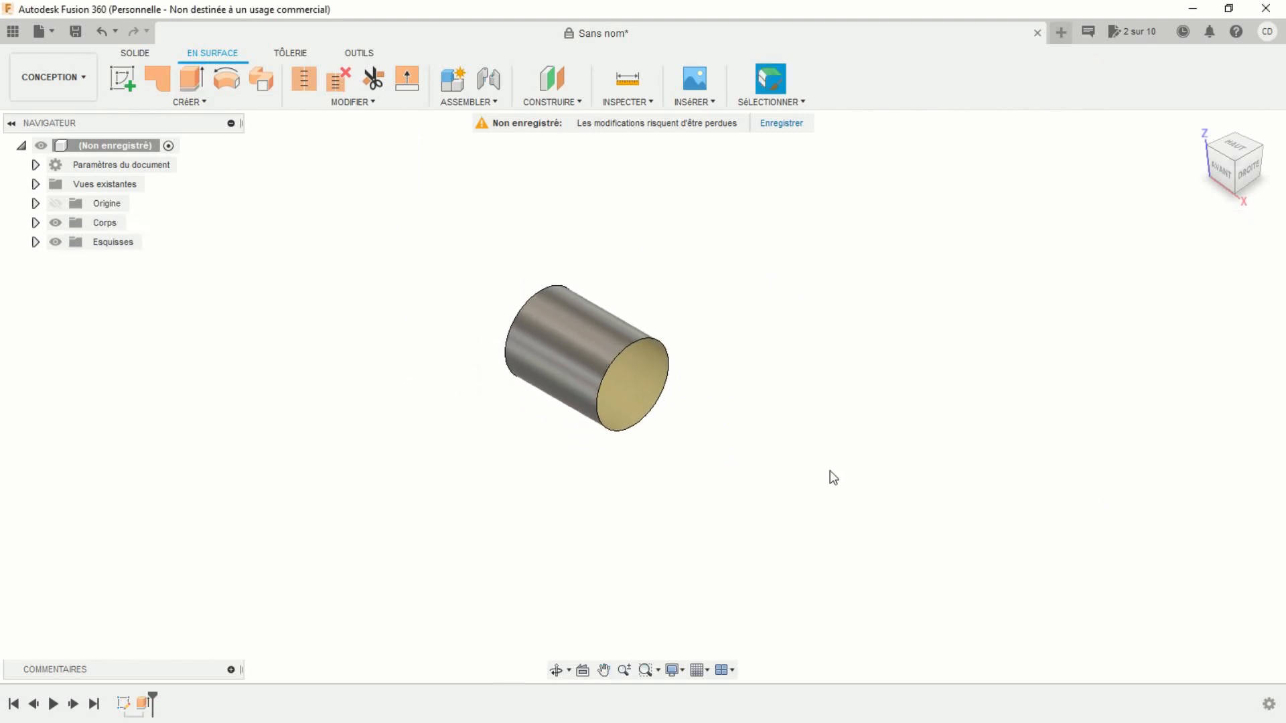
{"action": "left_click", "coordinate": [561, 72]}
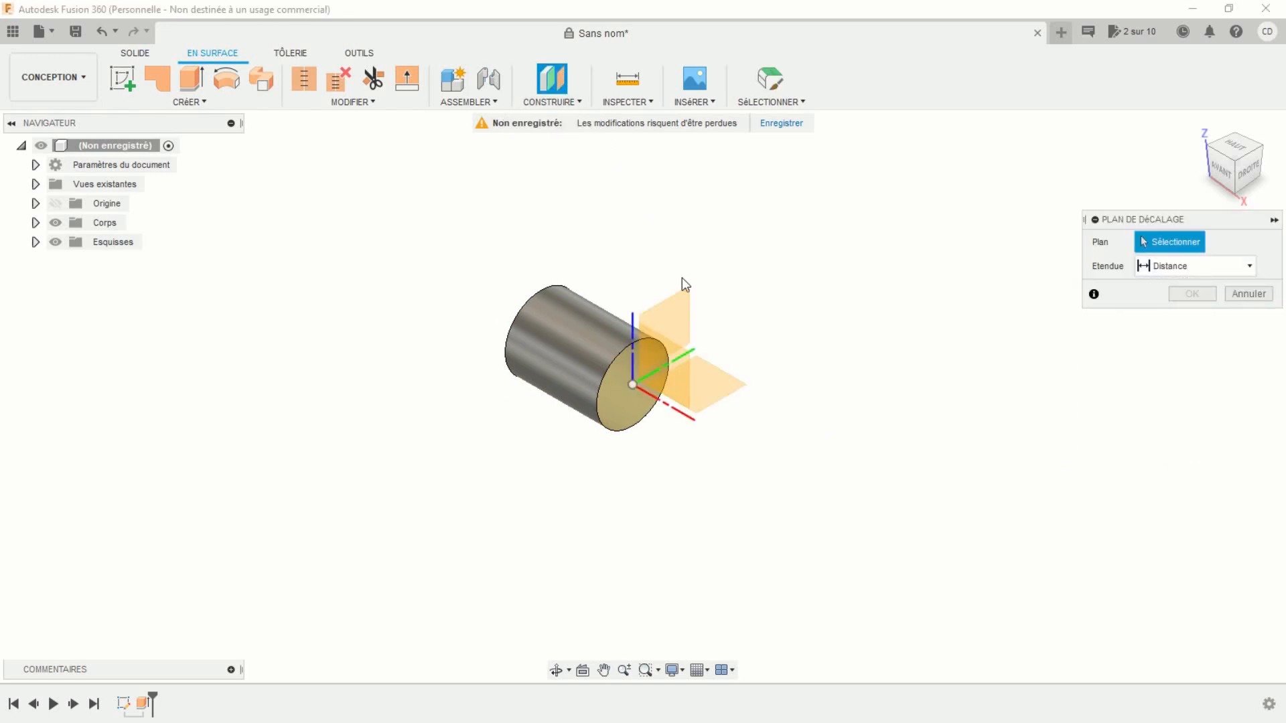
{"action": "left_click", "coordinate": [677, 312]}
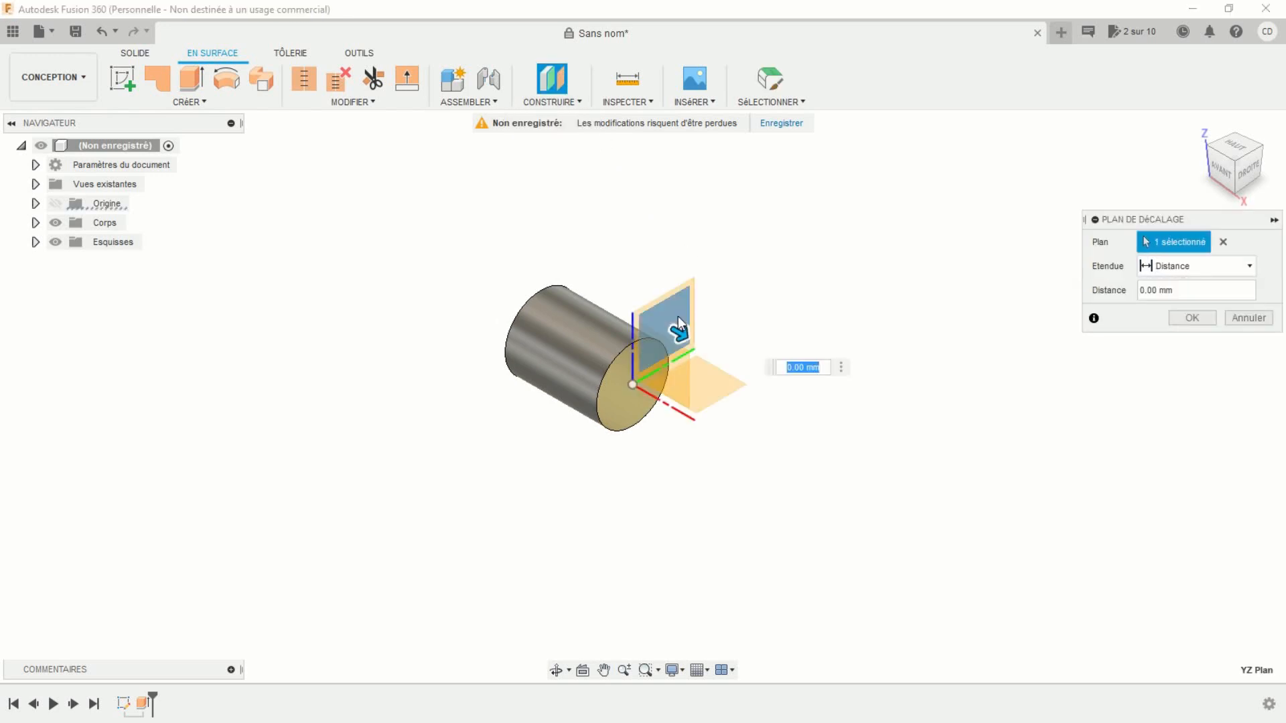
{"action": "left_click_drag", "start_coordinate": [679, 331], "coordinate": [744, 377]}
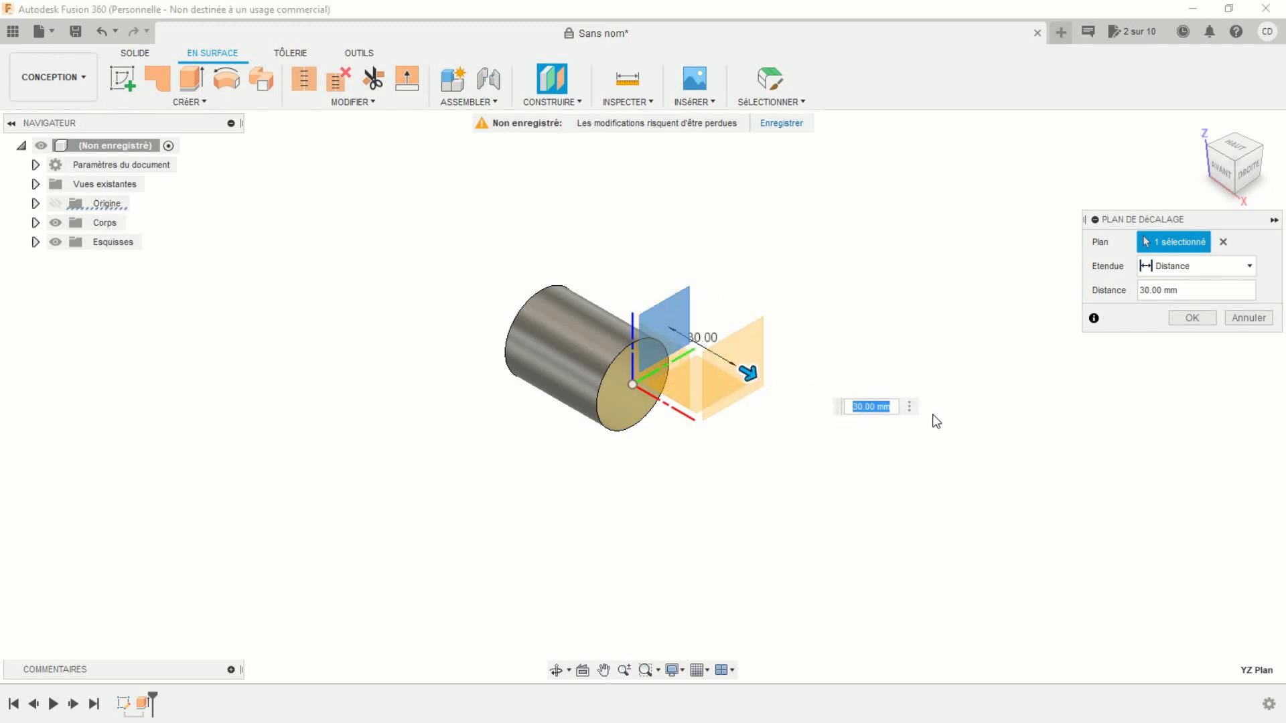
{"action": "left_click", "coordinate": [1192, 318]}
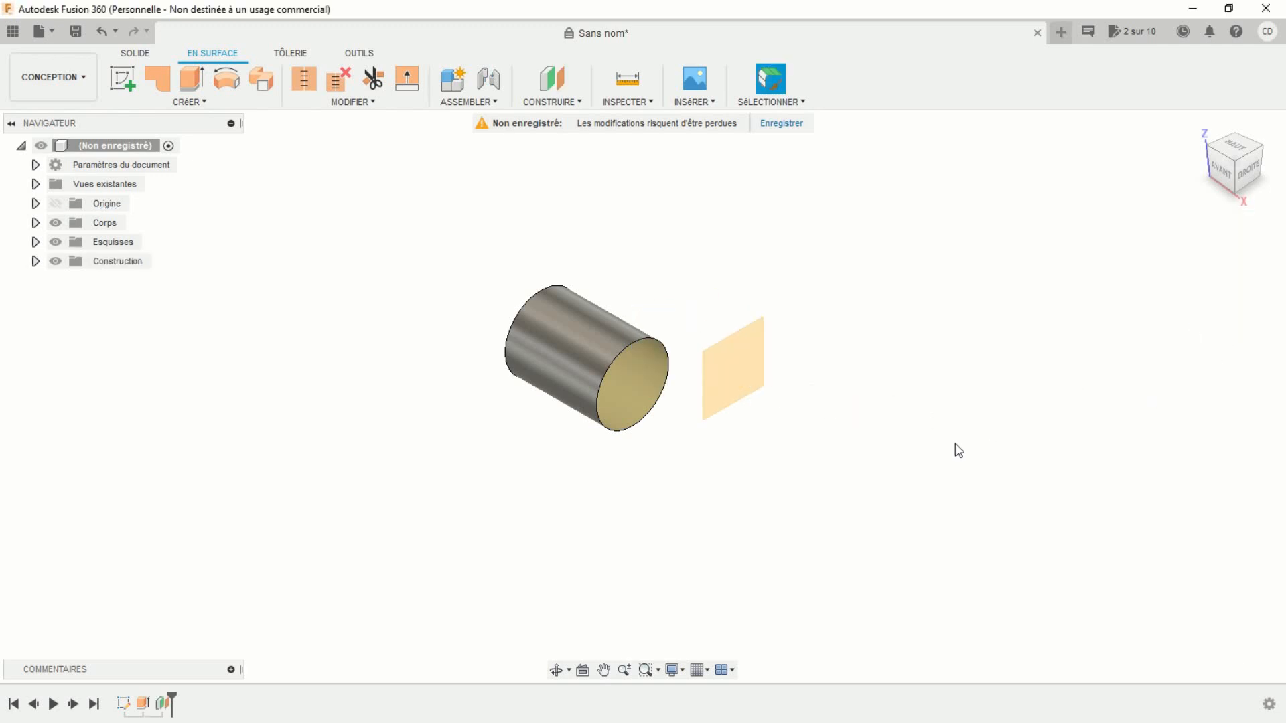
Step: Sketch a horizontal center-point slot on the offset plane, centred on the origin, about 44 mm between arc centres and 13 mm wide
{"action": "middle_click_drag", "start_coordinate": [959, 450], "coordinate": [927, 439]}
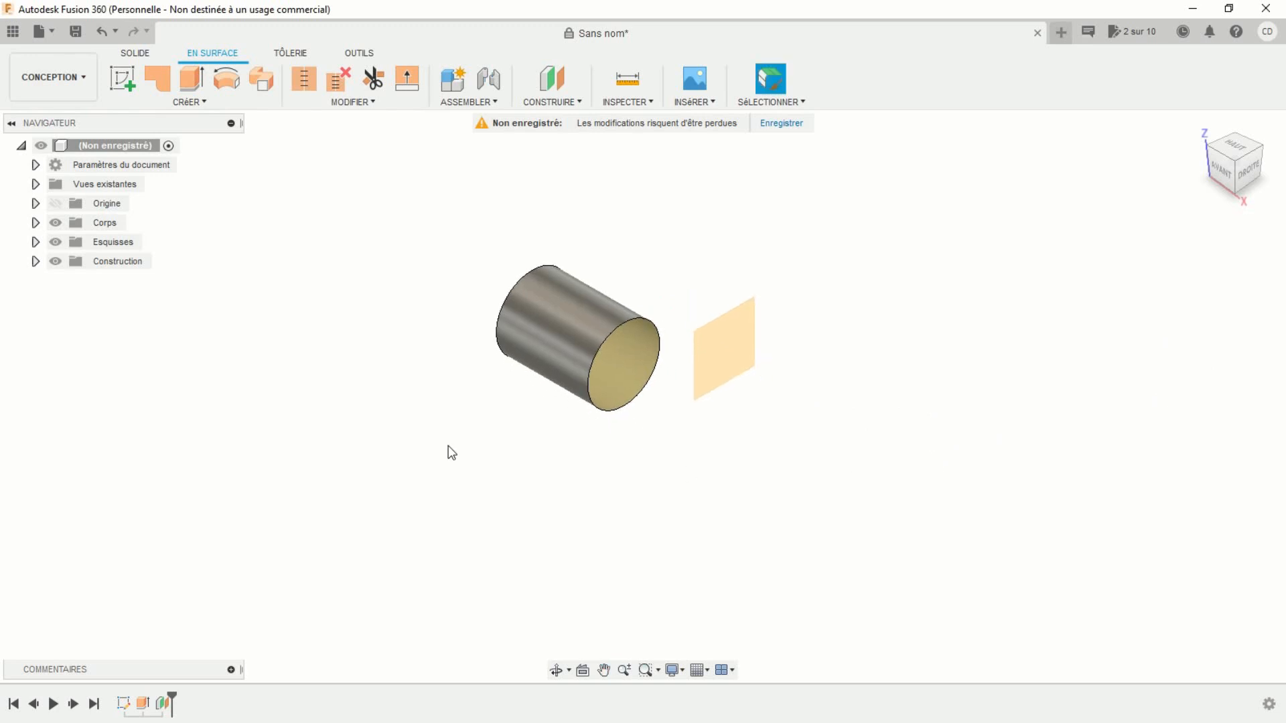
{"action": "left_click", "coordinate": [124, 80]}
{"action": "left_click", "coordinate": [751, 334]}
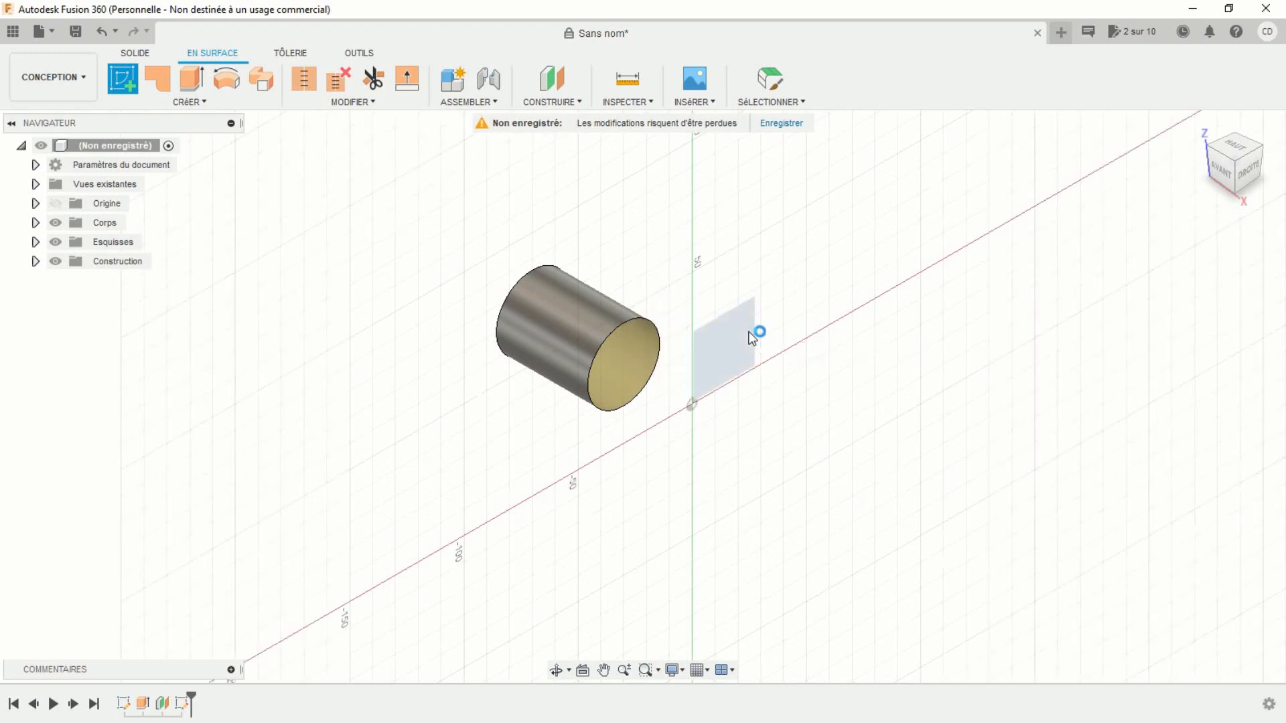
{"action": "mouse_move", "coordinate": [768, 395]}
{"action": "middle_mouse_down"}
{"action": "mouse_move", "coordinate": [795, 359]}
{"action": "mouse_move", "coordinate": [889, 311]}
{"action": "middle_mouse_up"}
{"action": "scroll", "coordinate": [796, 359], "scroll_direction": "up", "scroll_amount": 3}
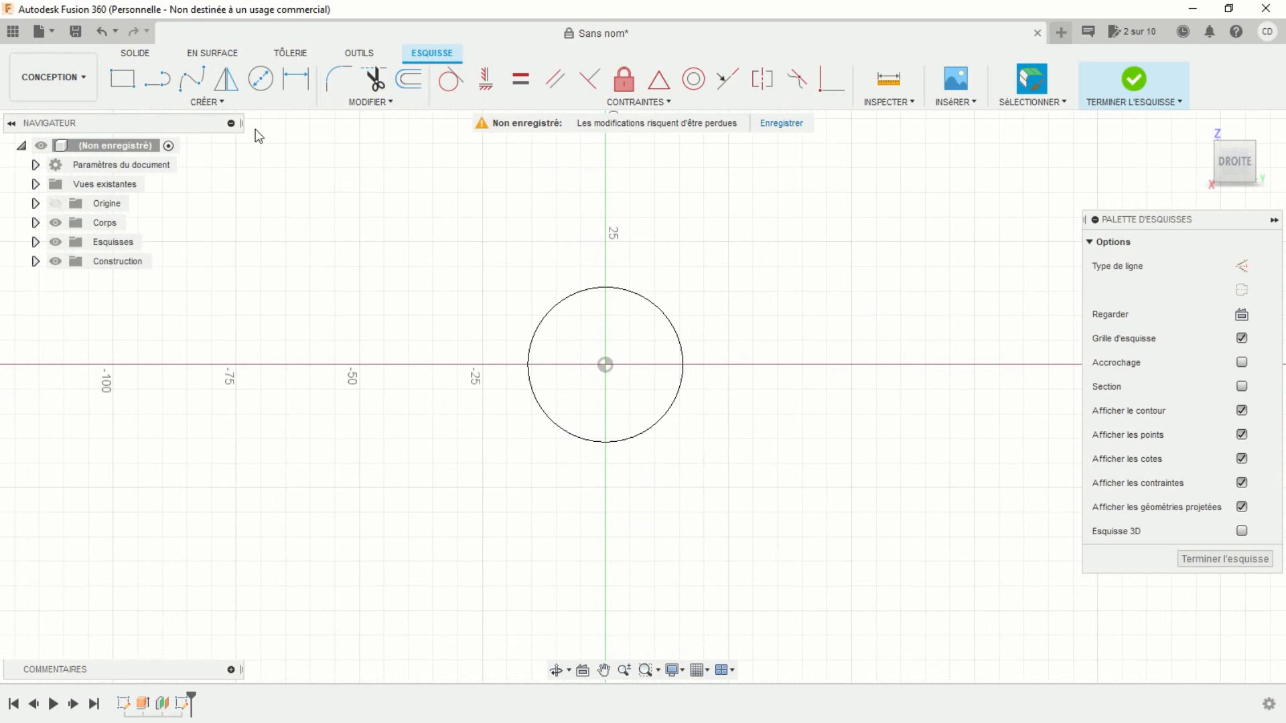
{"action": "left_click", "coordinate": [227, 100]}
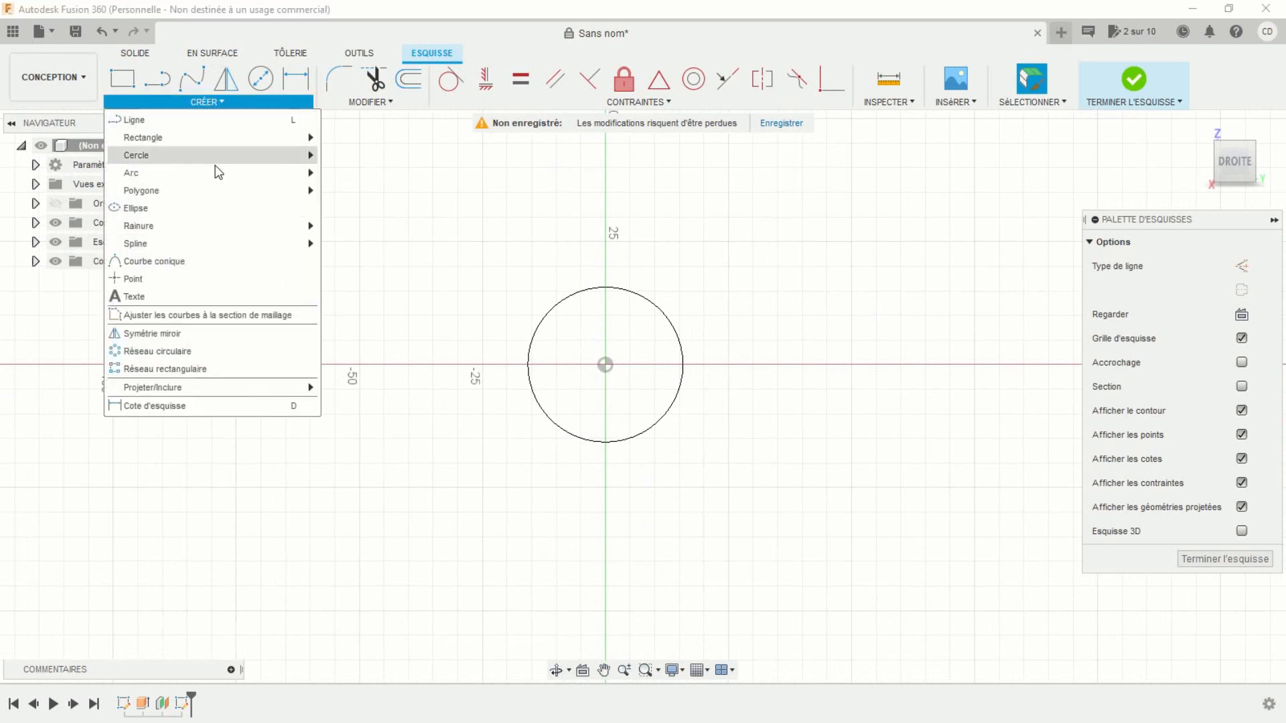
{"action": "mouse_move", "coordinate": [205, 225]}
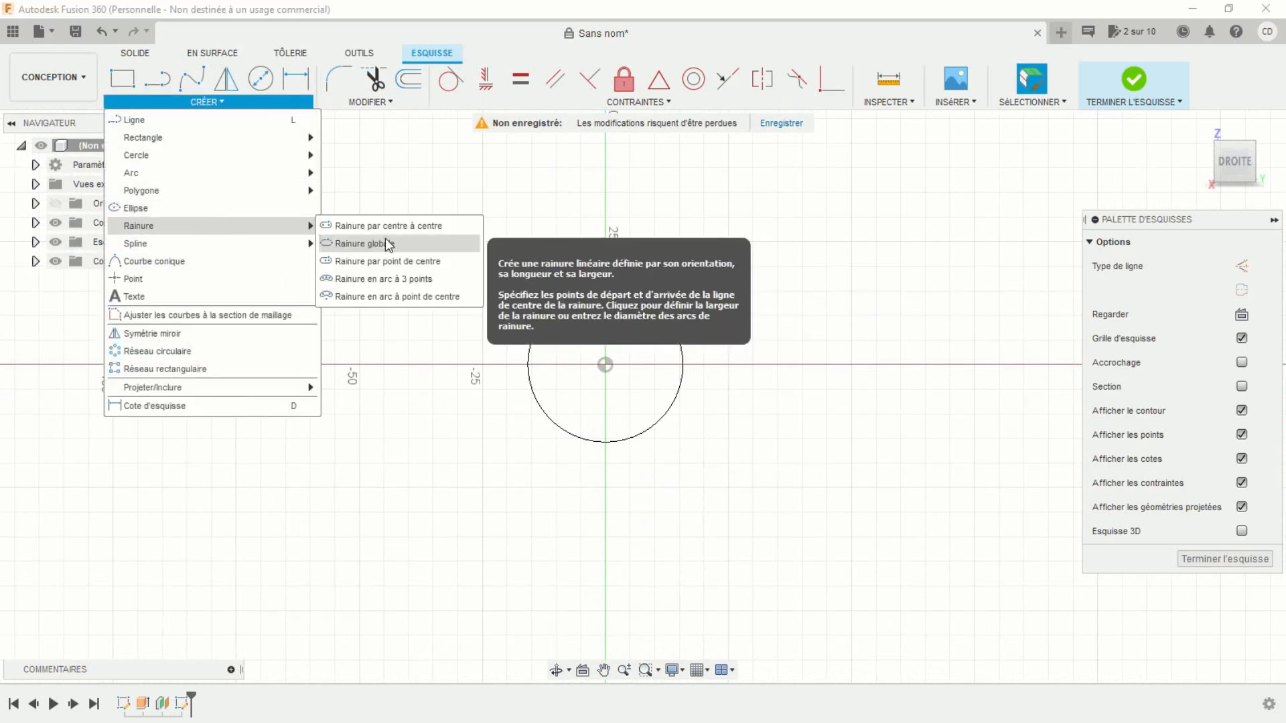
{"action": "left_click", "coordinate": [396, 261]}
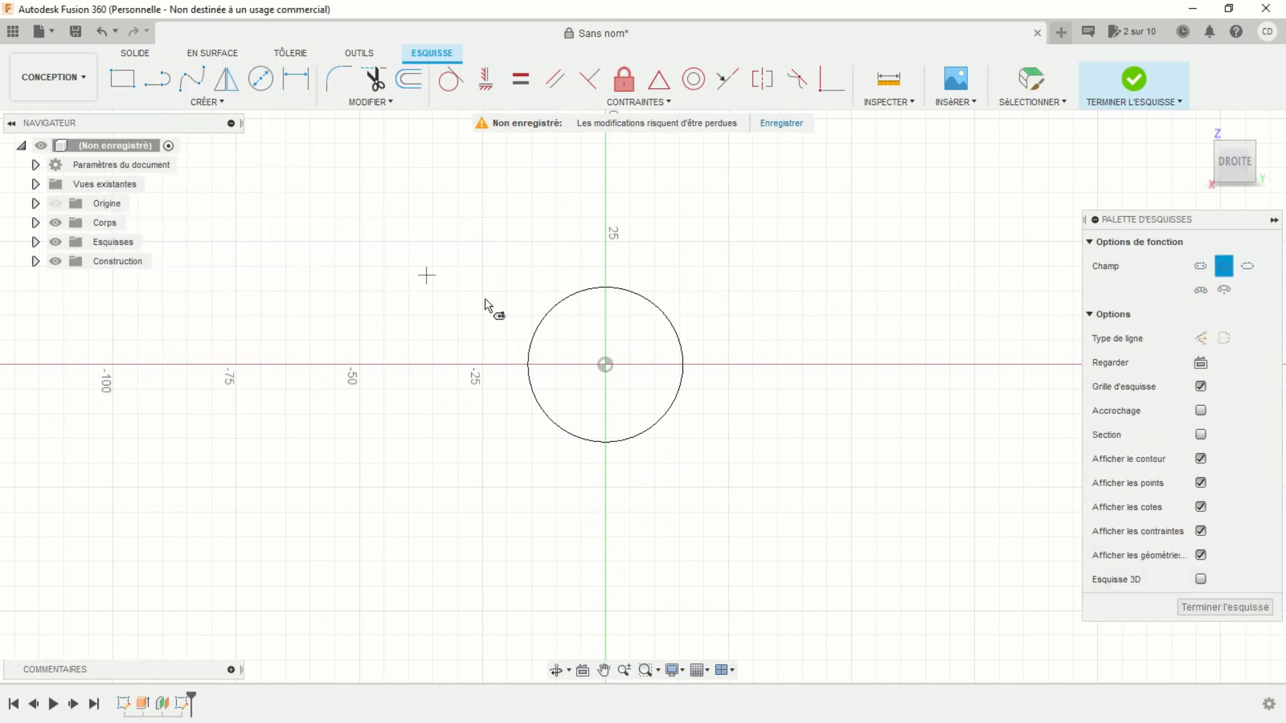
{"action": "left_click", "coordinate": [605, 364]}
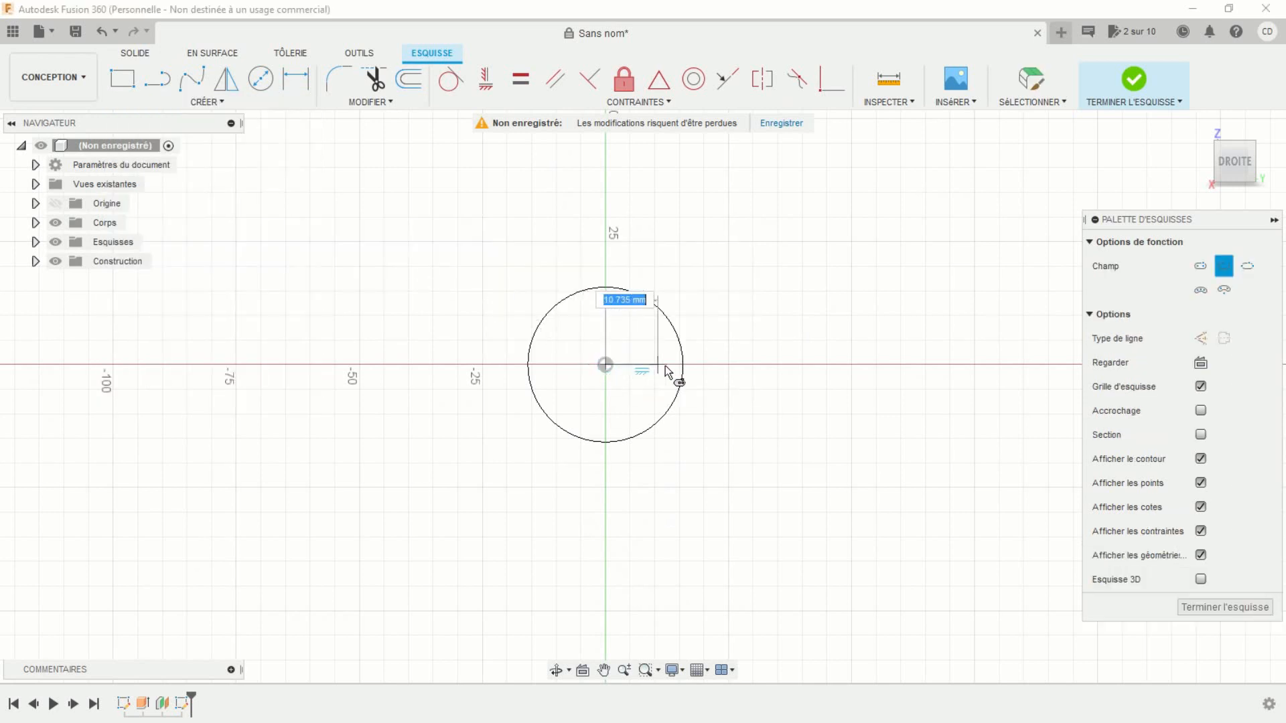
{"action": "left_click", "coordinate": [714, 365]}
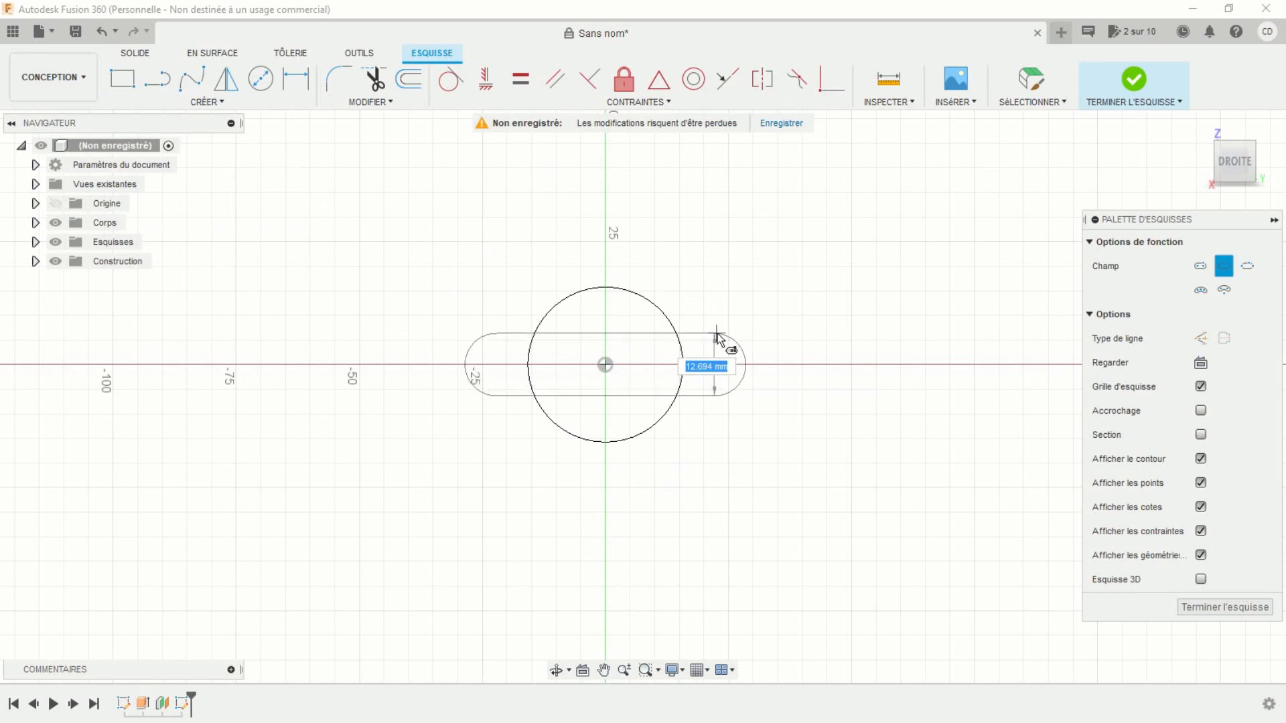
{"action": "left_click", "coordinate": [714, 338]}
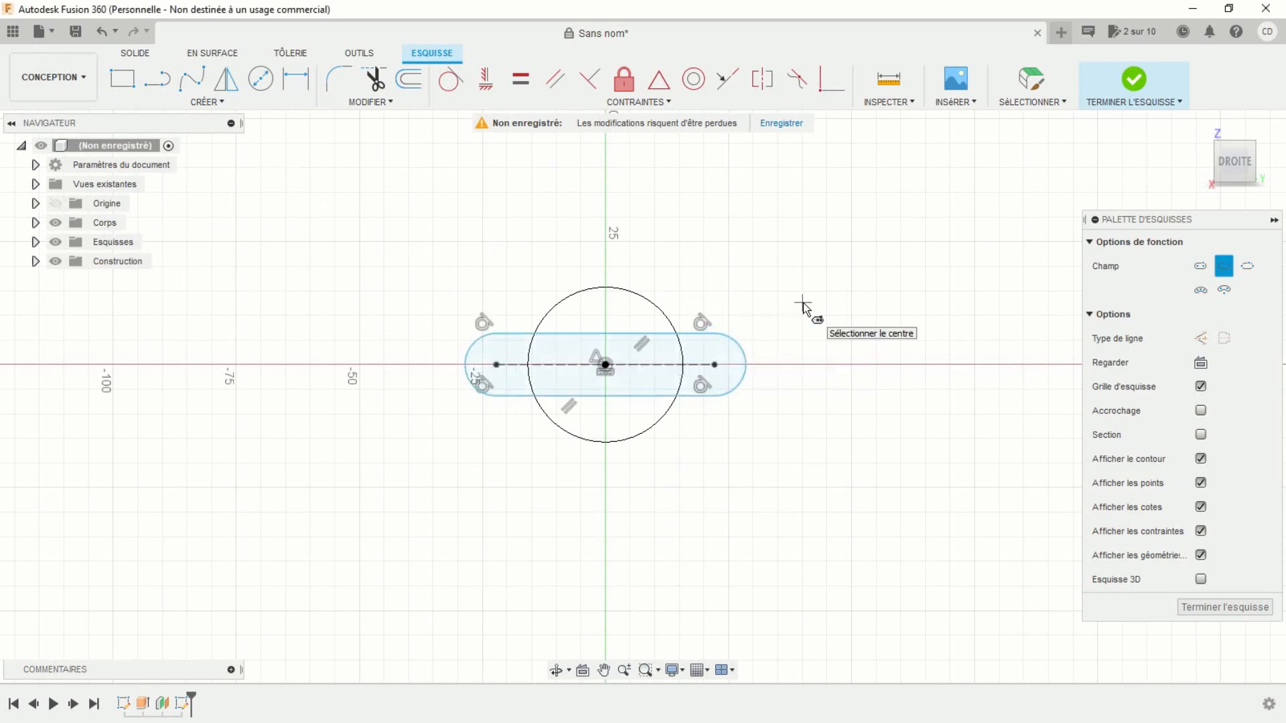
Step: Dimension the slot's centre-to-centre length to 30 mm
{"action": "left_click", "coordinate": [298, 81]}
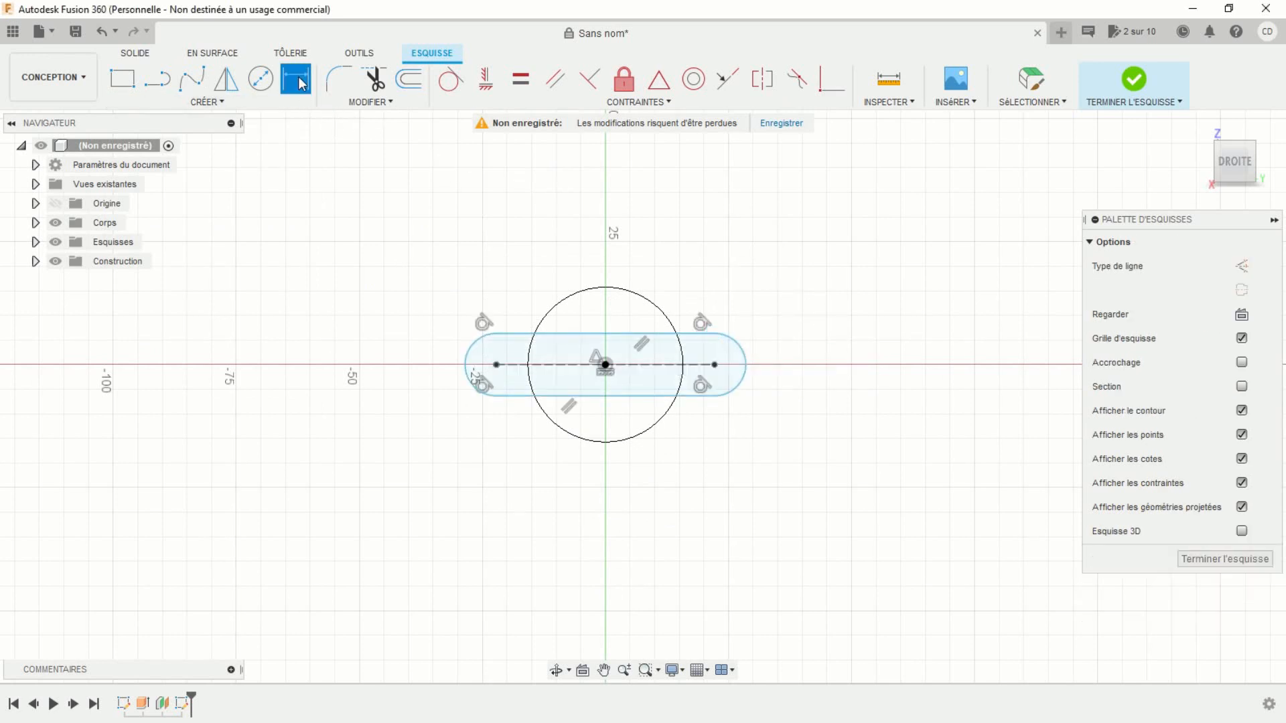
{"action": "left_click", "coordinate": [644, 366]}
{"action": "left_click", "coordinate": [639, 486]}
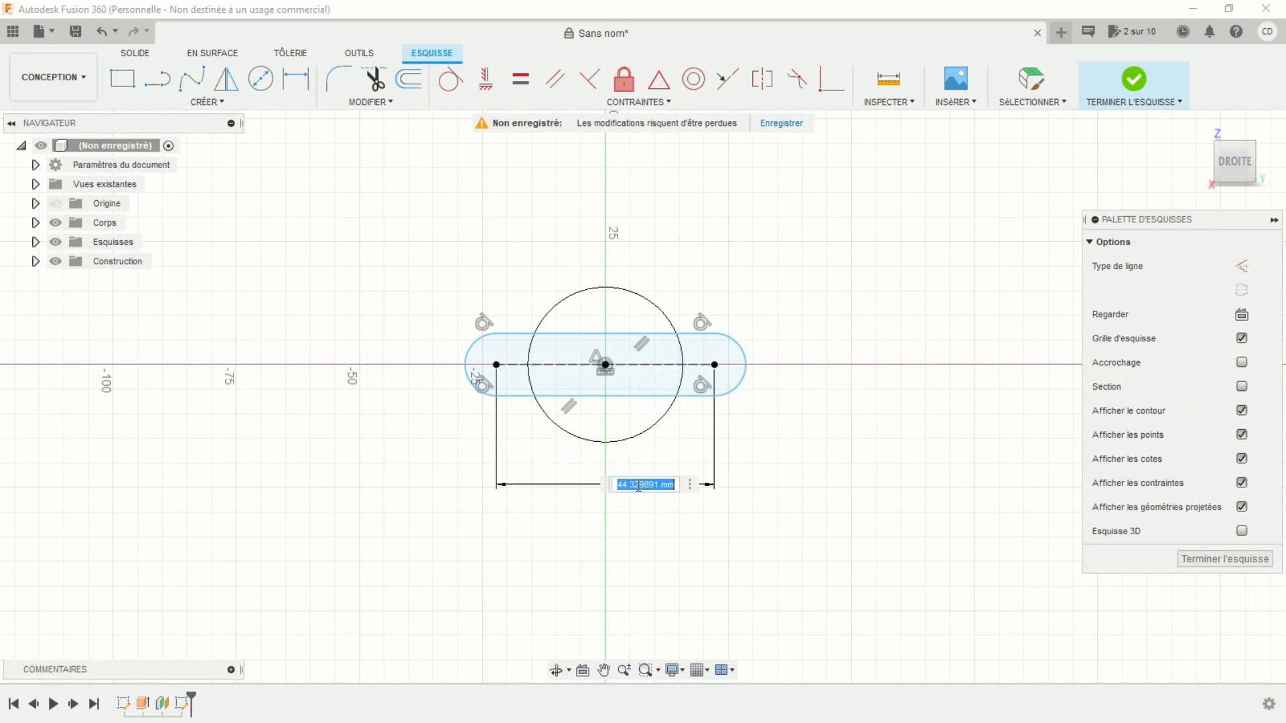
{"action": "type", "text": "30"}
{"action": "key", "text": "Return"}
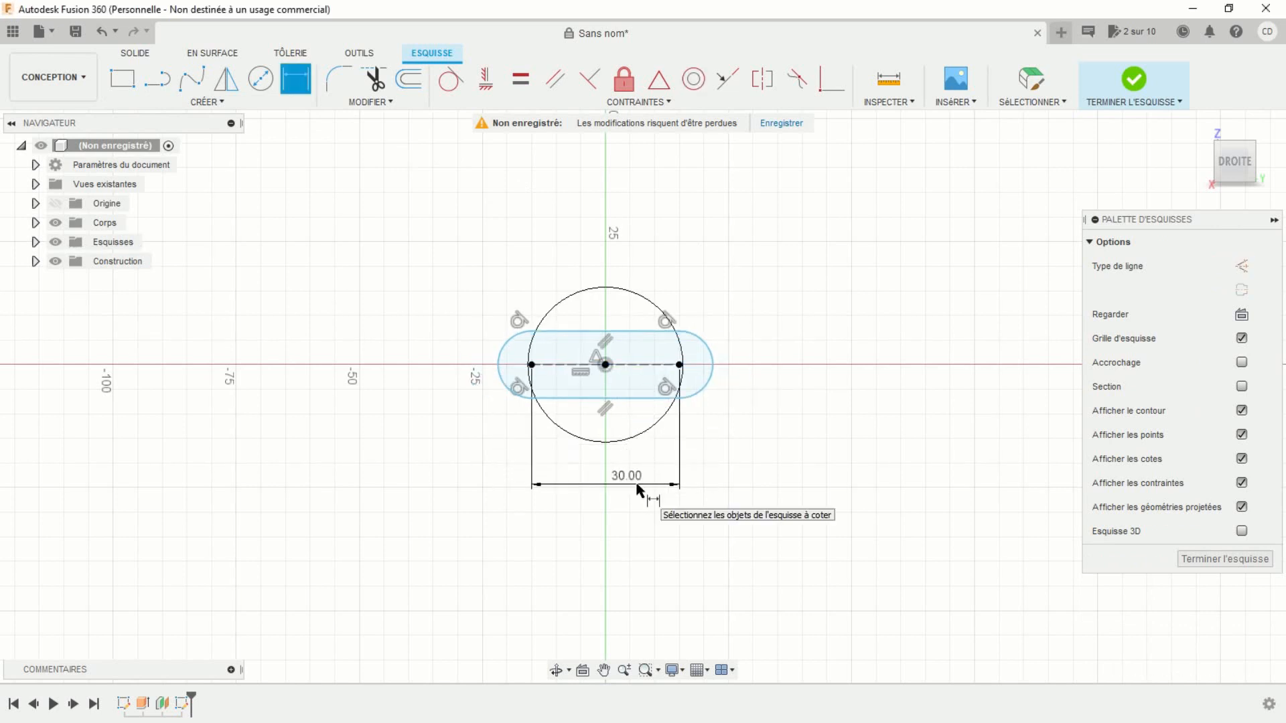
Step: Dimension the slot's width between its two straight edges to 12 mm and finish the sketch
{"action": "left_click", "coordinate": [637, 399]}
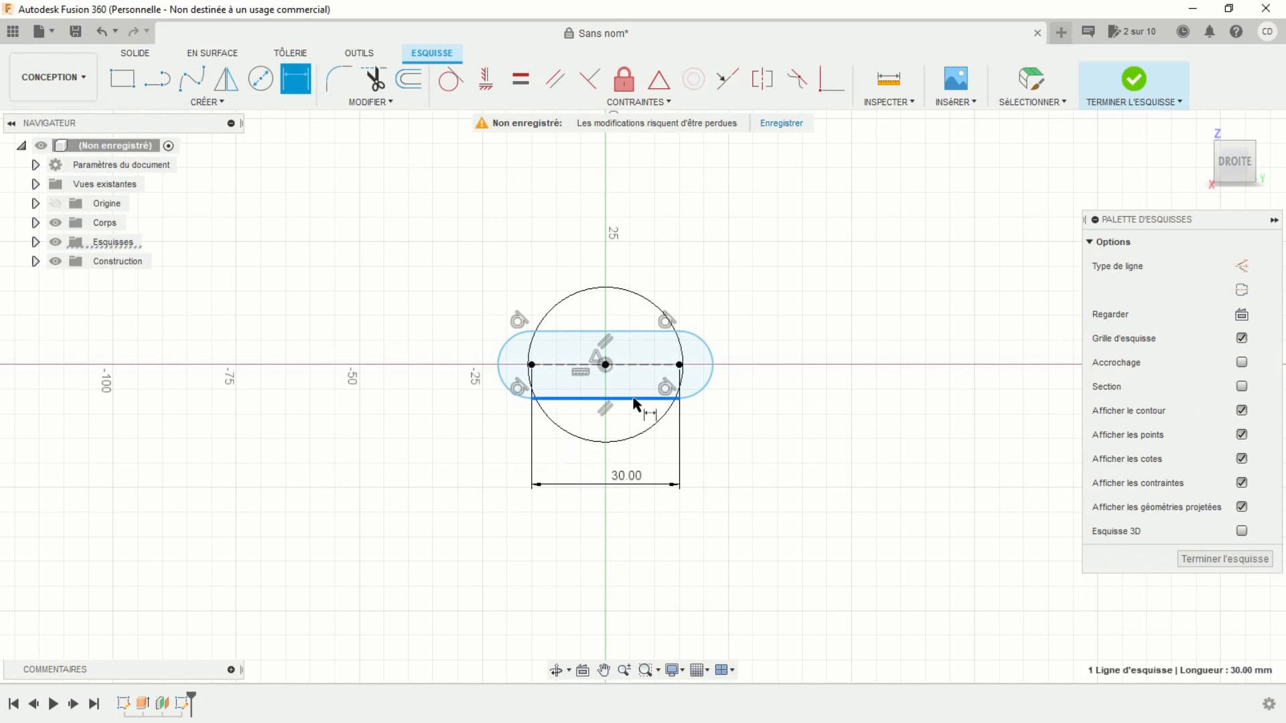
{"action": "left_click", "coordinate": [632, 333]}
{"action": "left_click", "coordinate": [754, 308]}
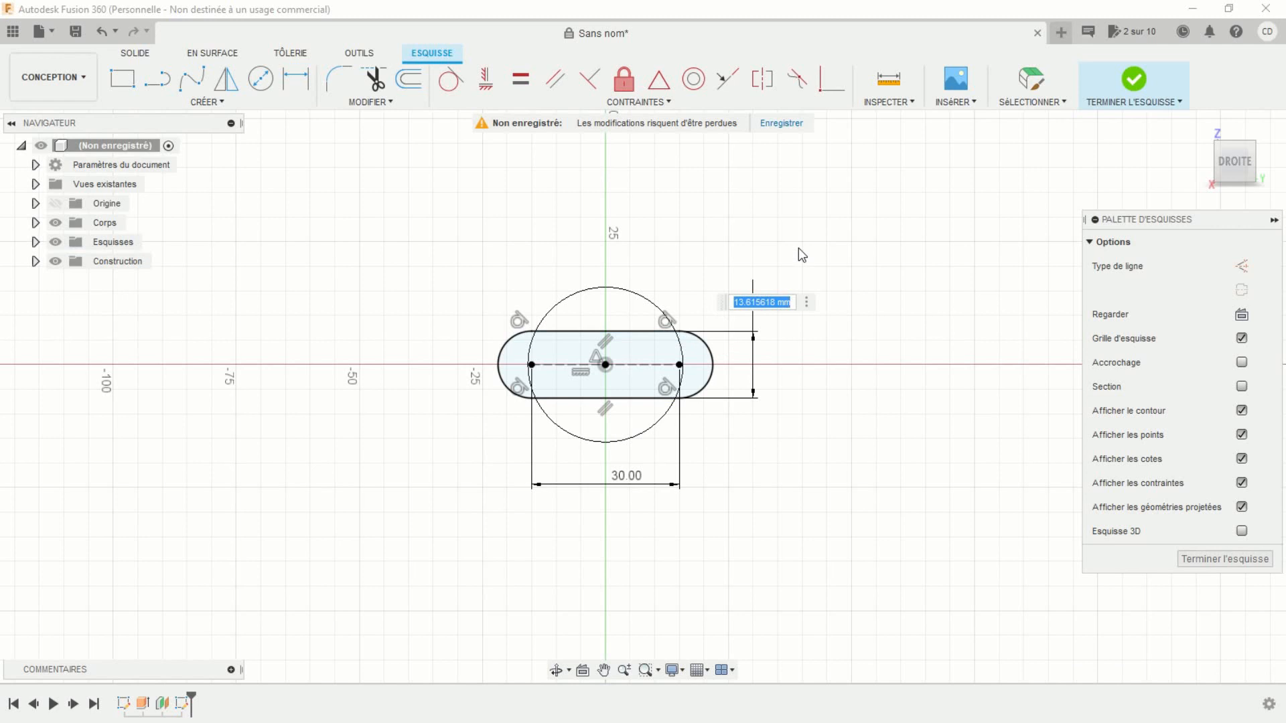
{"action": "type", "text": "12"}
{"action": "key", "text": "Return"}
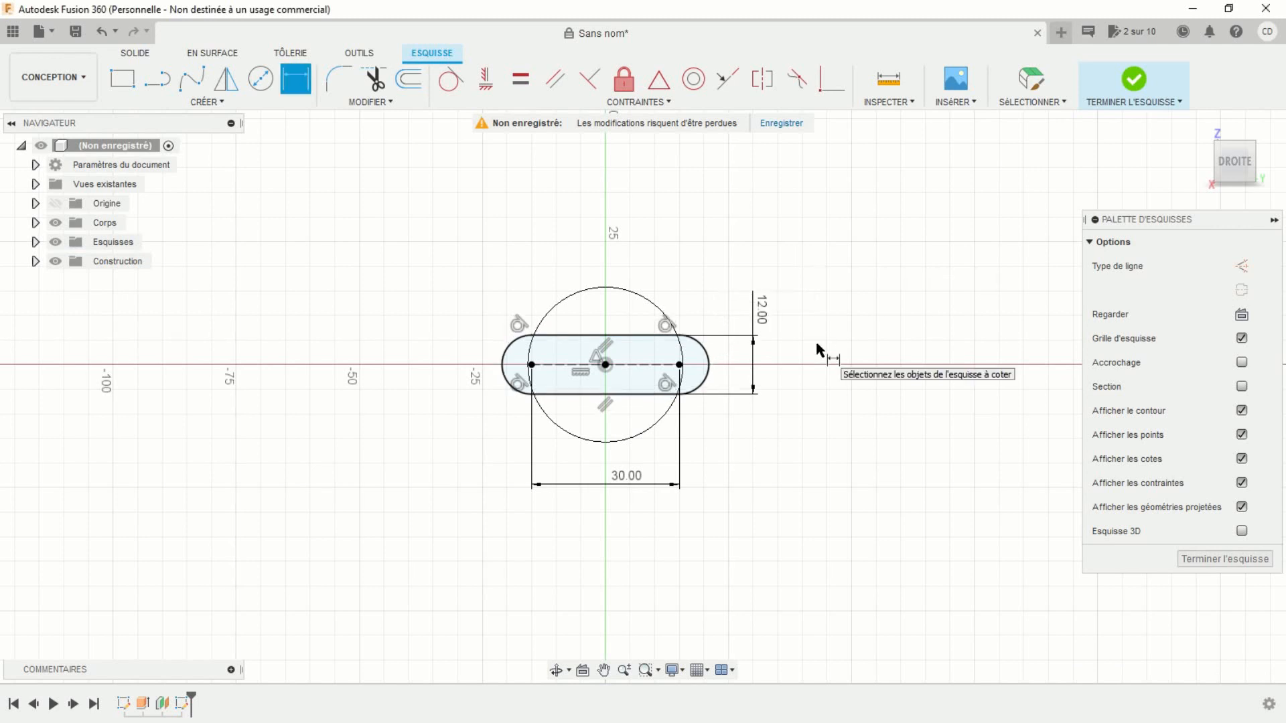
{"action": "left_click", "coordinate": [1133, 78]}
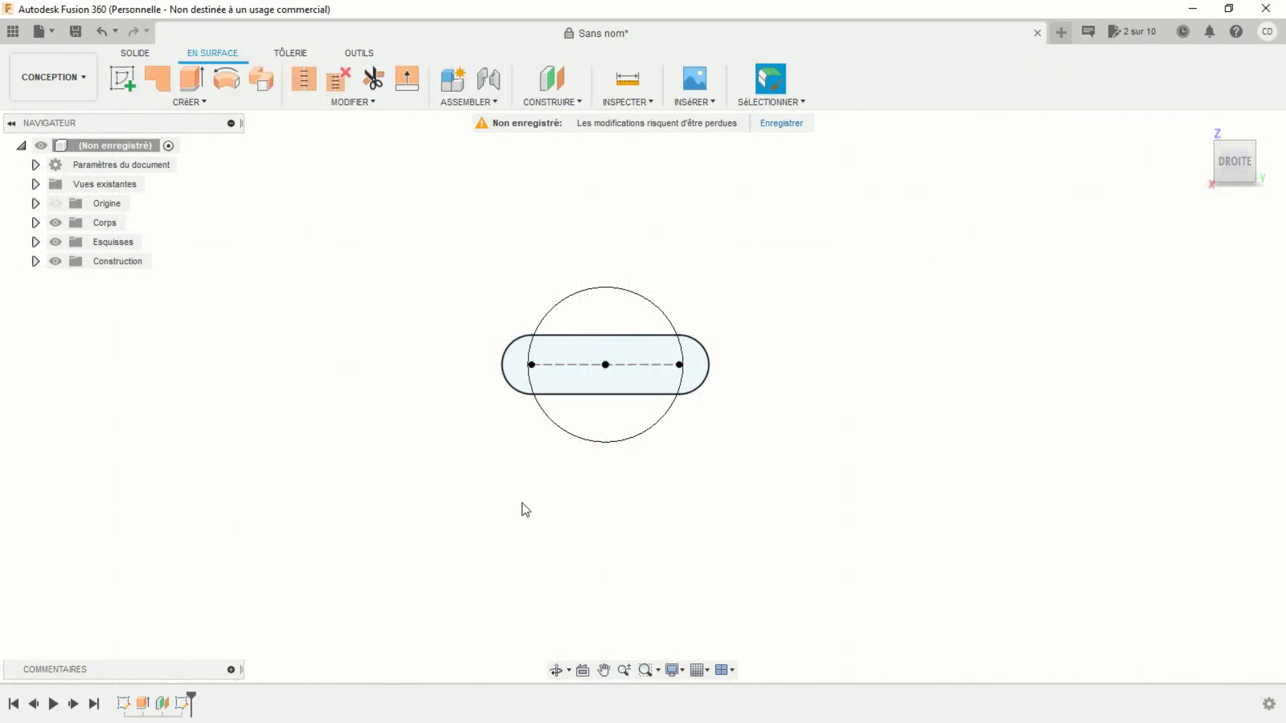
Step: Extrude the slot outline as a new surface body 40 mm away from the cylinder
{"action": "middle_click_drag", "start_coordinate": [443, 438], "coordinate": [373, 244], "text": "shift"}
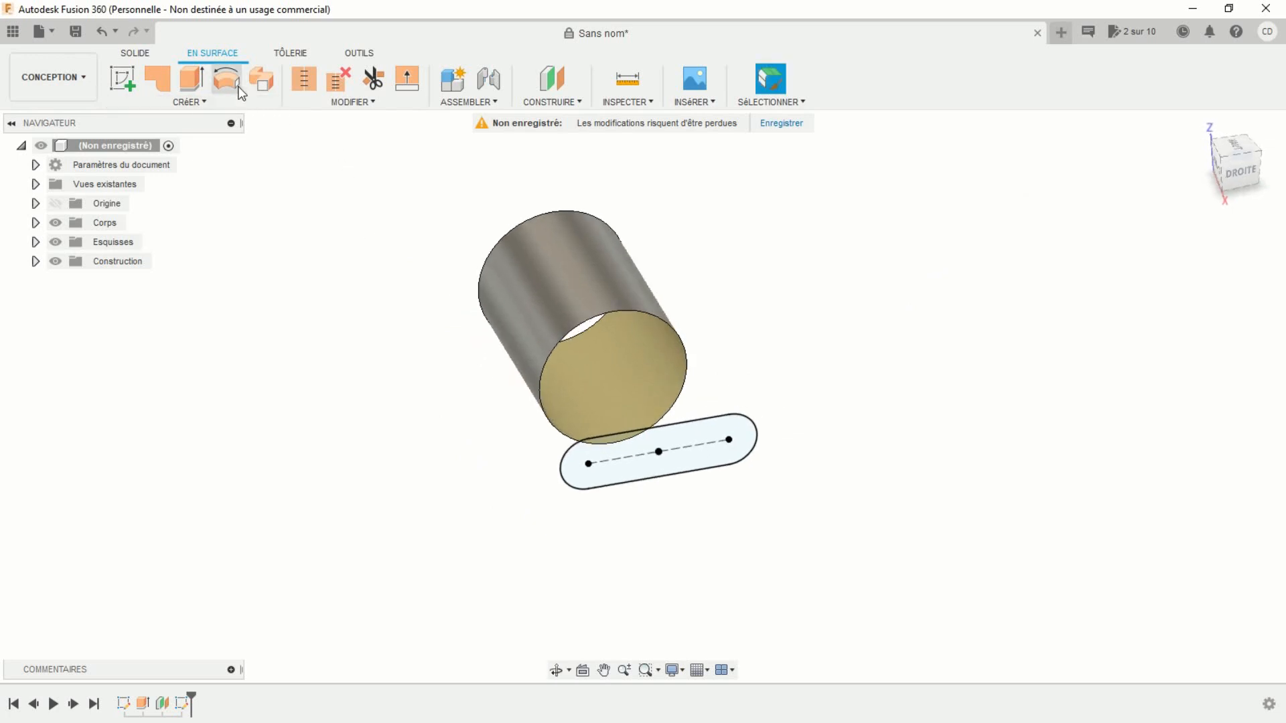
{"action": "left_click", "coordinate": [200, 79]}
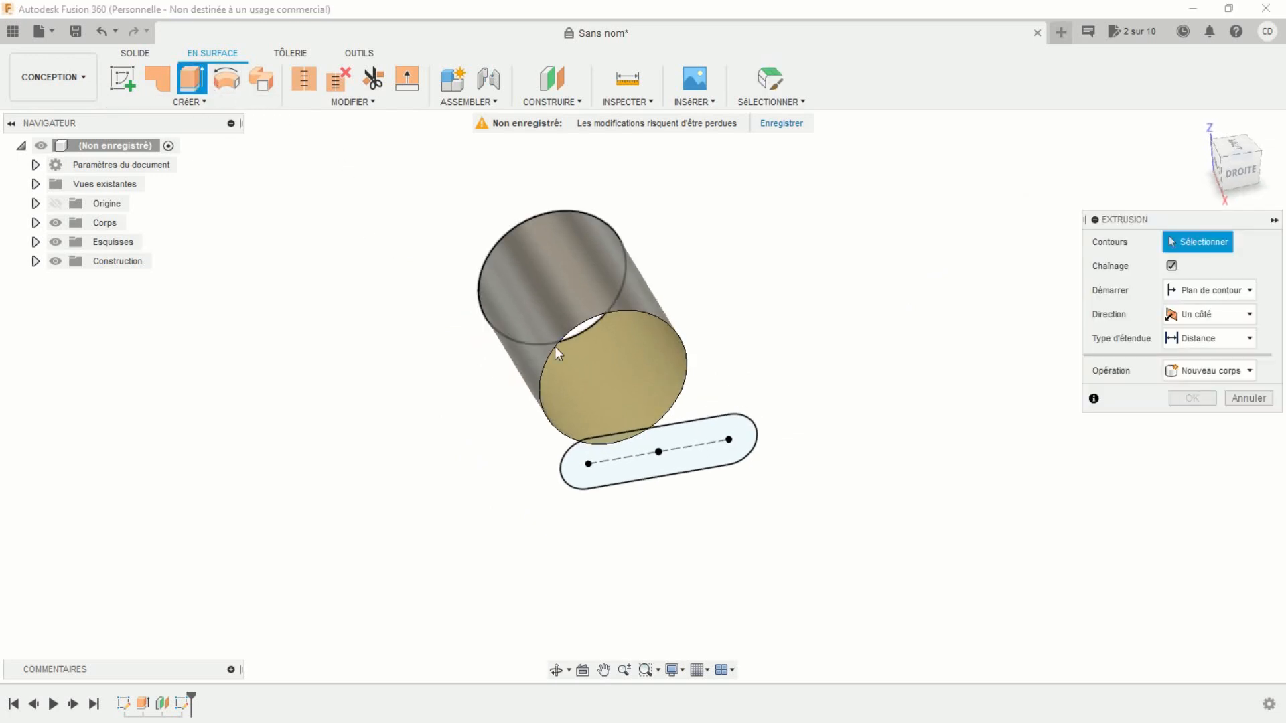
{"action": "left_click", "coordinate": [731, 423]}
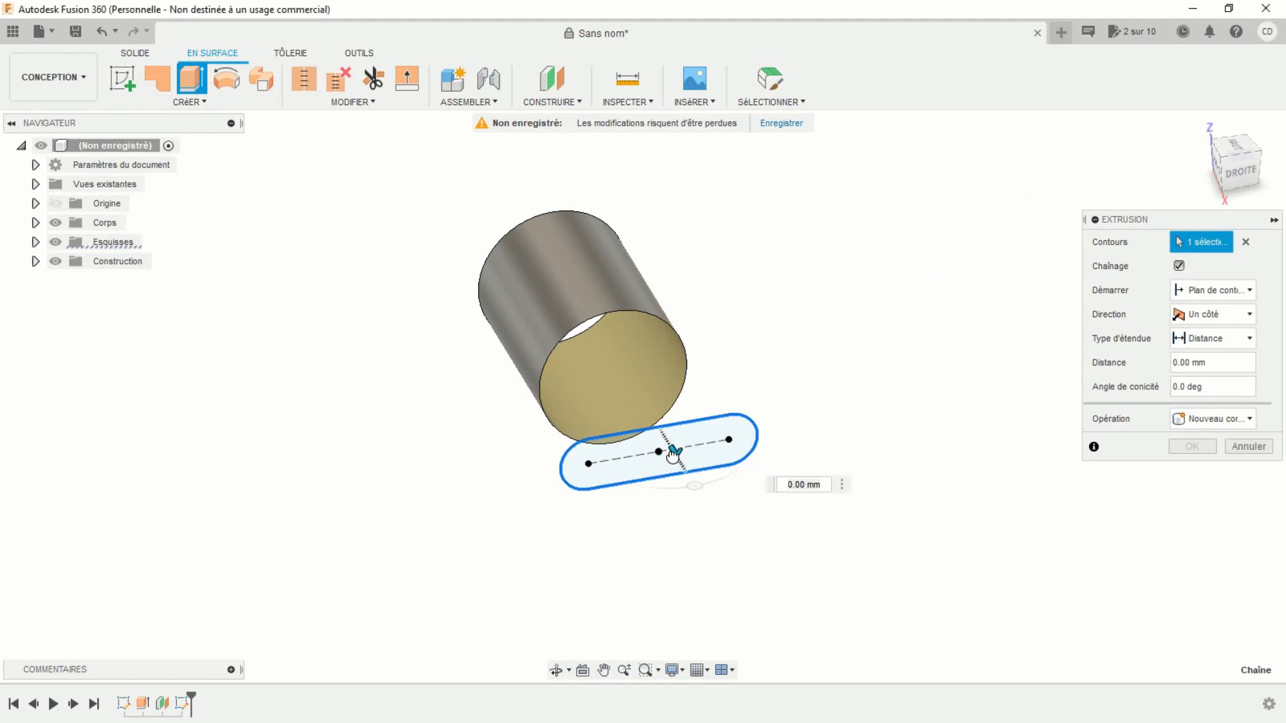
{"action": "left_click_drag", "start_coordinate": [694, 492], "coordinate": [731, 557]}
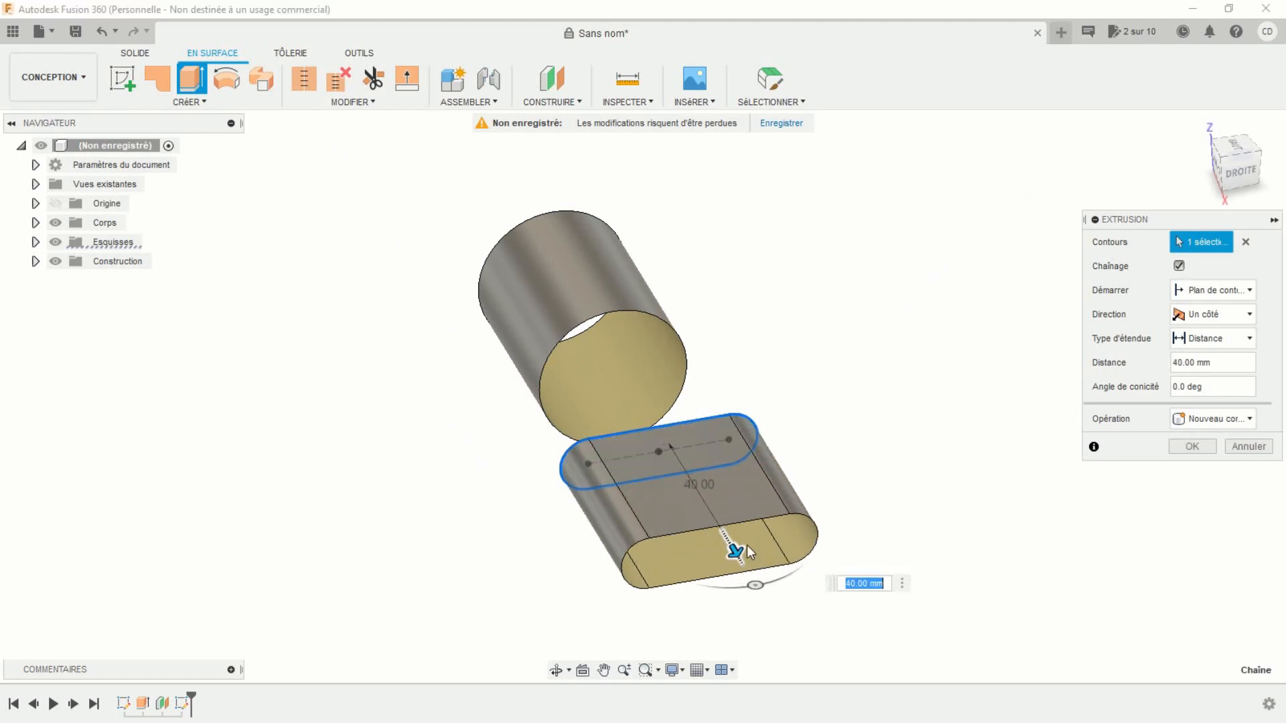
{"action": "left_click", "coordinate": [1192, 447]}
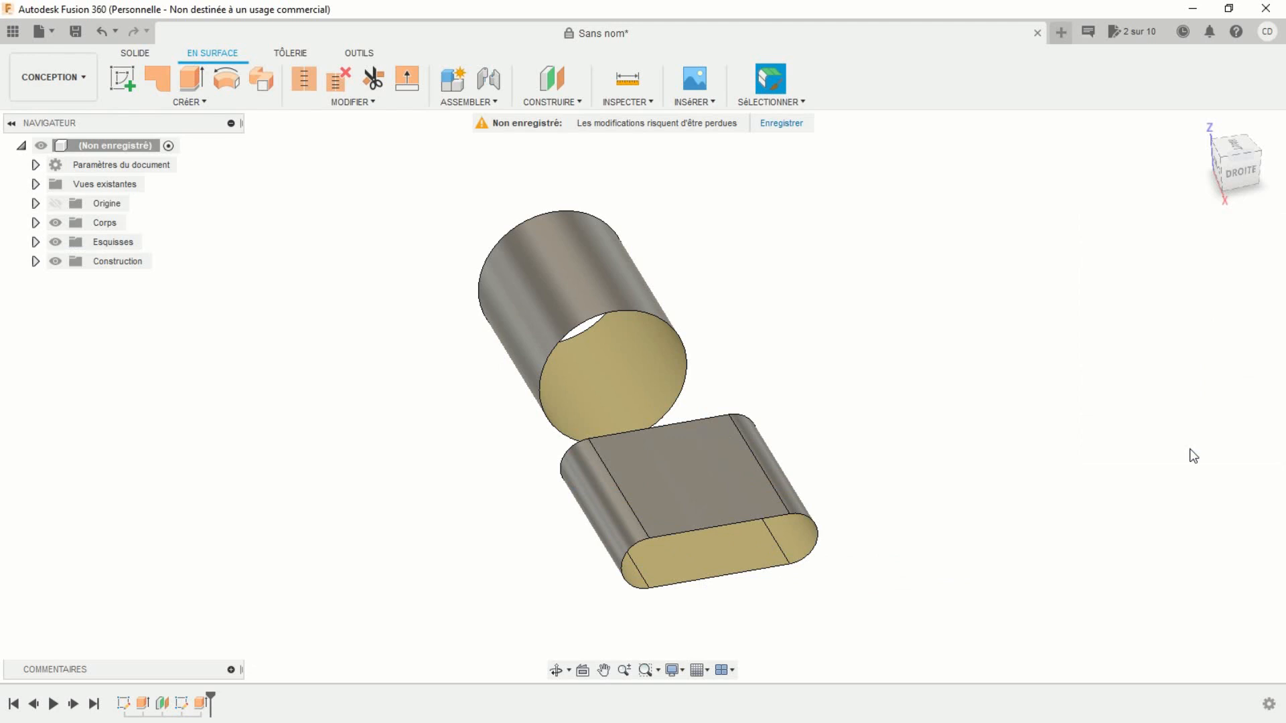
Step: Start a surface loft between the cylinder's open circular edge and the facing slot-shaped edge of the other tube
{"action": "left_click", "coordinate": [1224, 166]}
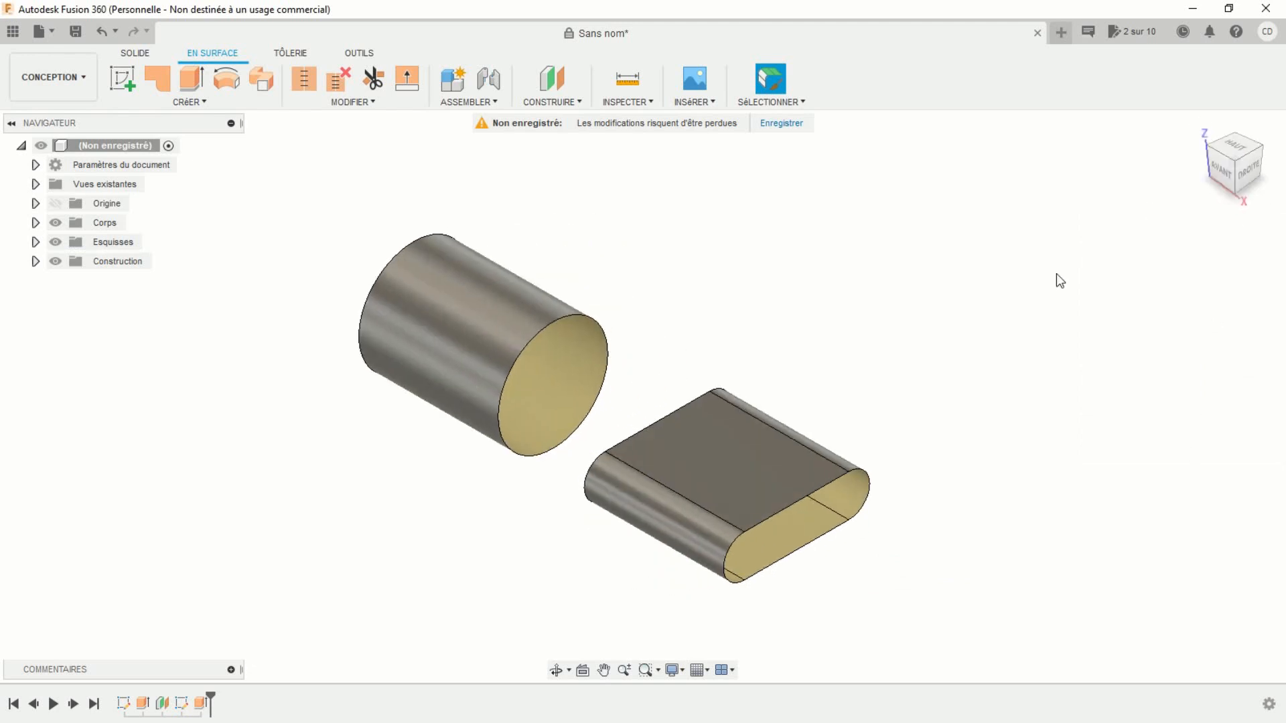
{"action": "middle_click_drag", "start_coordinate": [918, 370], "coordinate": [963, 345]}
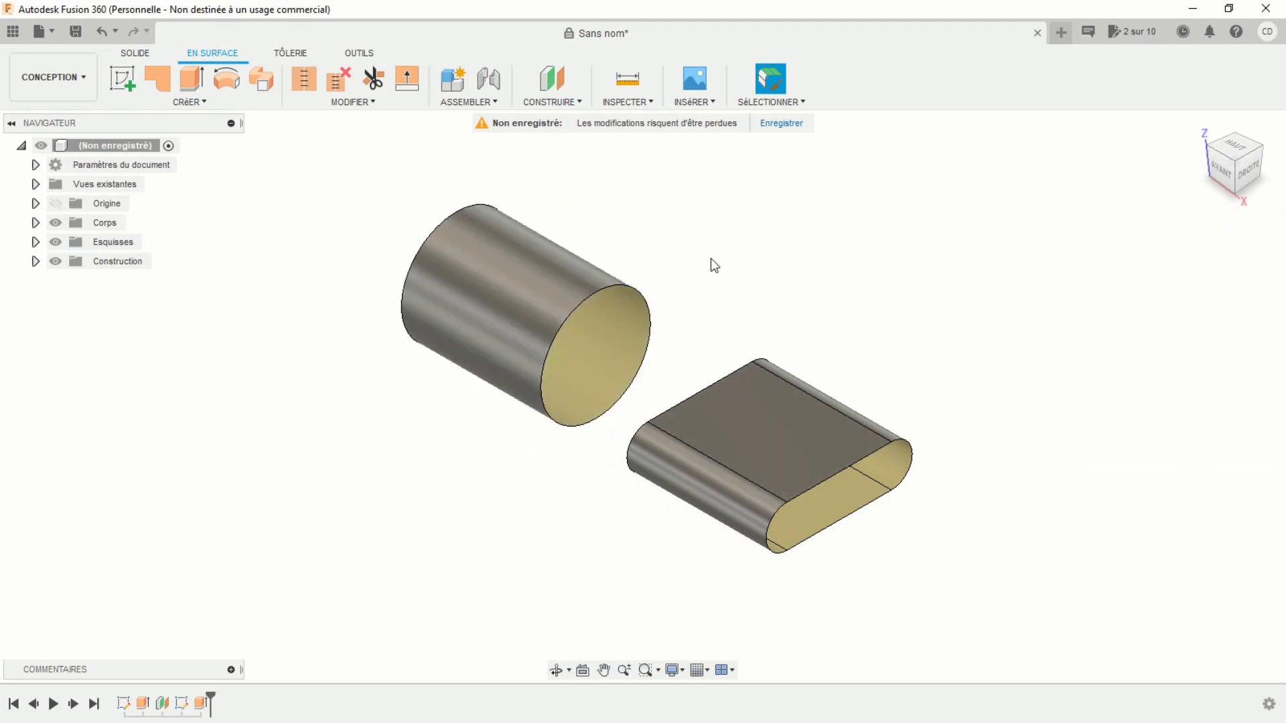
{"action": "left_click", "coordinate": [190, 102]}
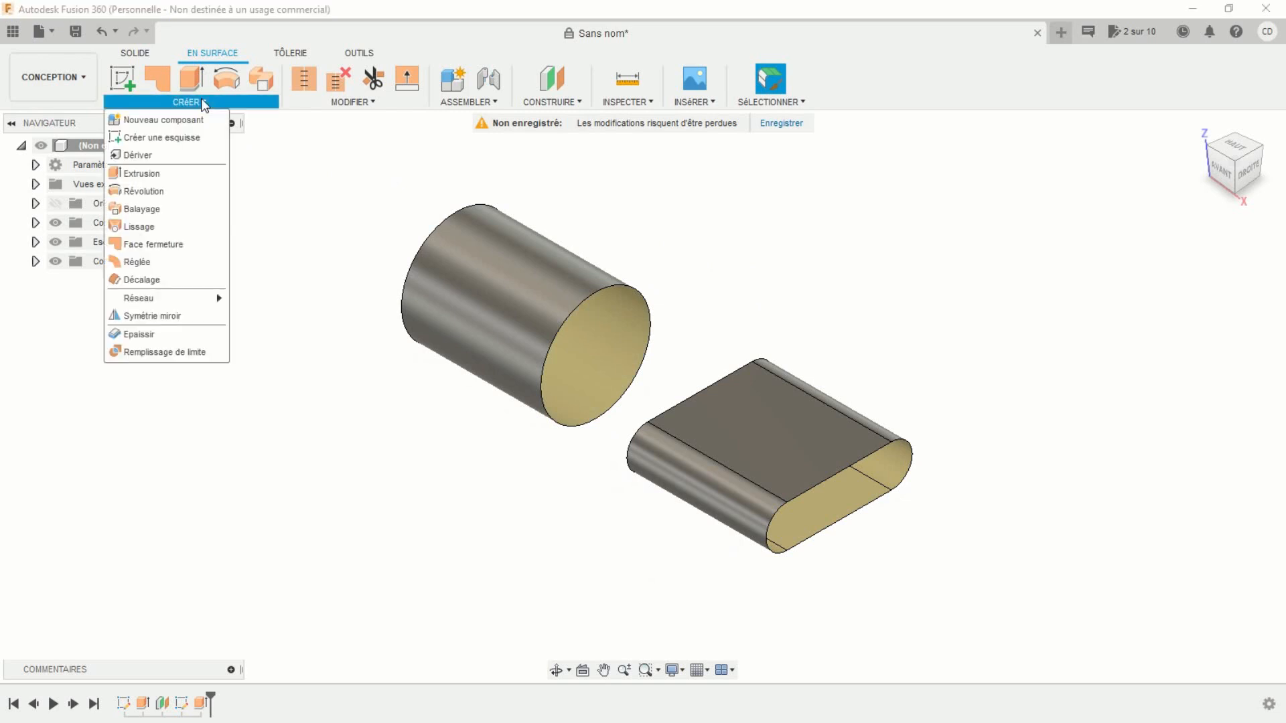
{"action": "left_click", "coordinate": [140, 227]}
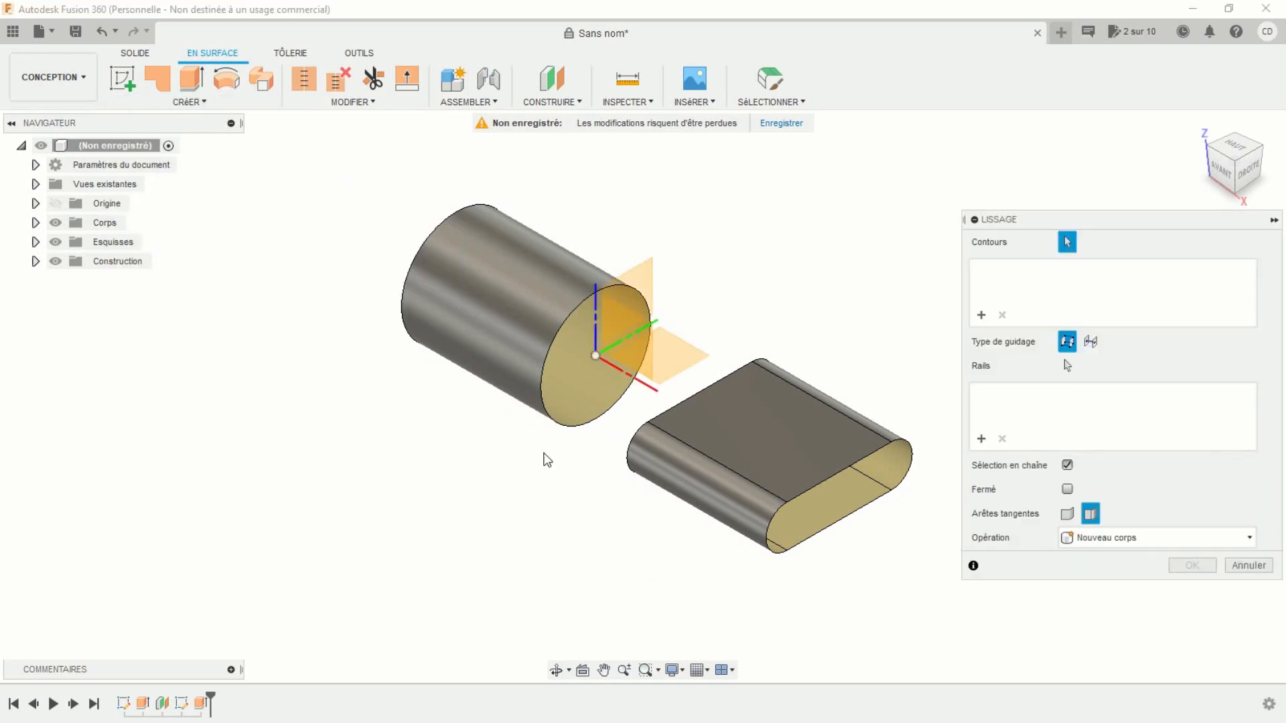
{"action": "left_click", "coordinate": [562, 433]}
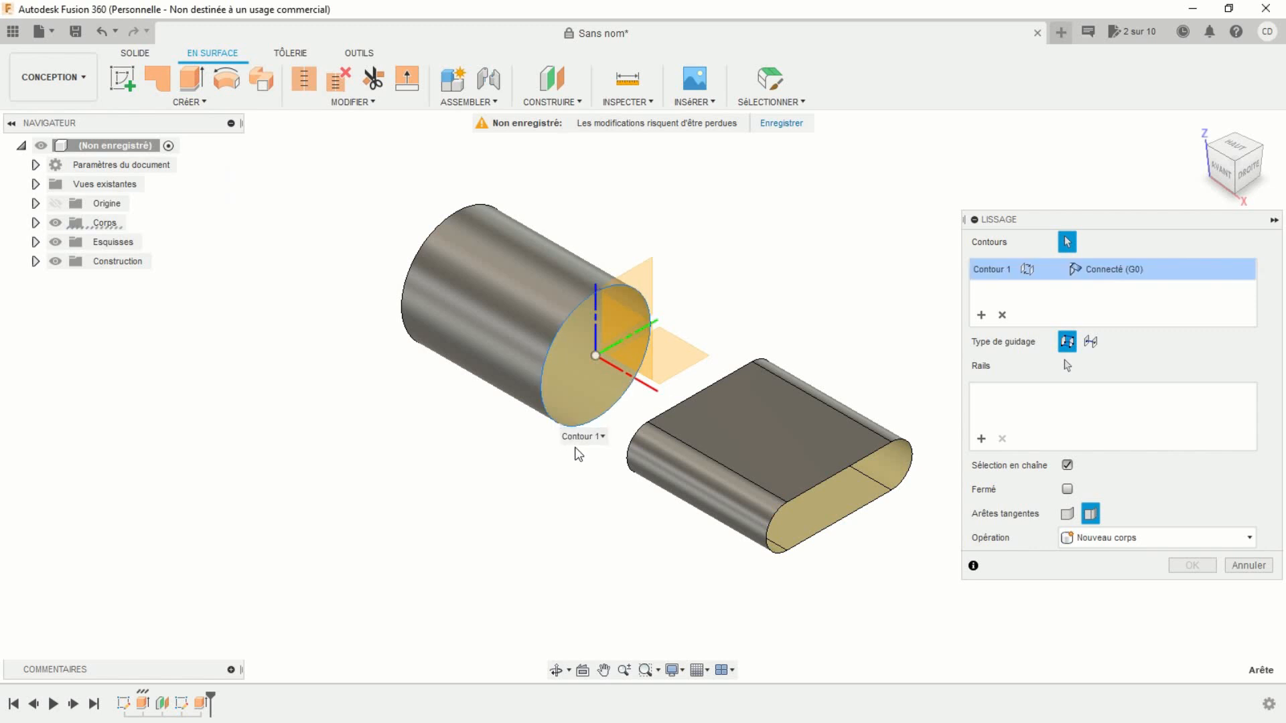
{"action": "left_click", "coordinate": [628, 461]}
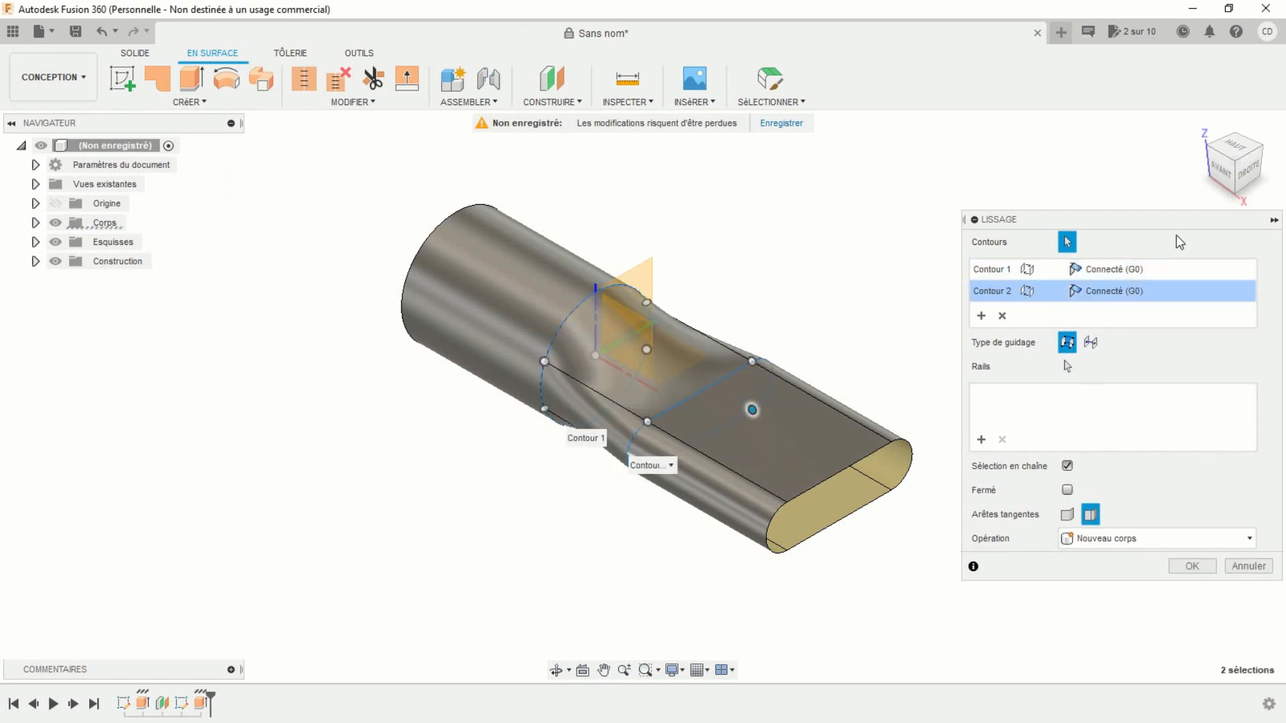
Step: Set both loft contours to Curvature (G2) continuity and create the transition as a new surface body
{"action": "left_click", "coordinate": [1220, 170]}
{"action": "scroll", "coordinate": [745, 461], "scroll_direction": "up", "scroll_amount": 4}
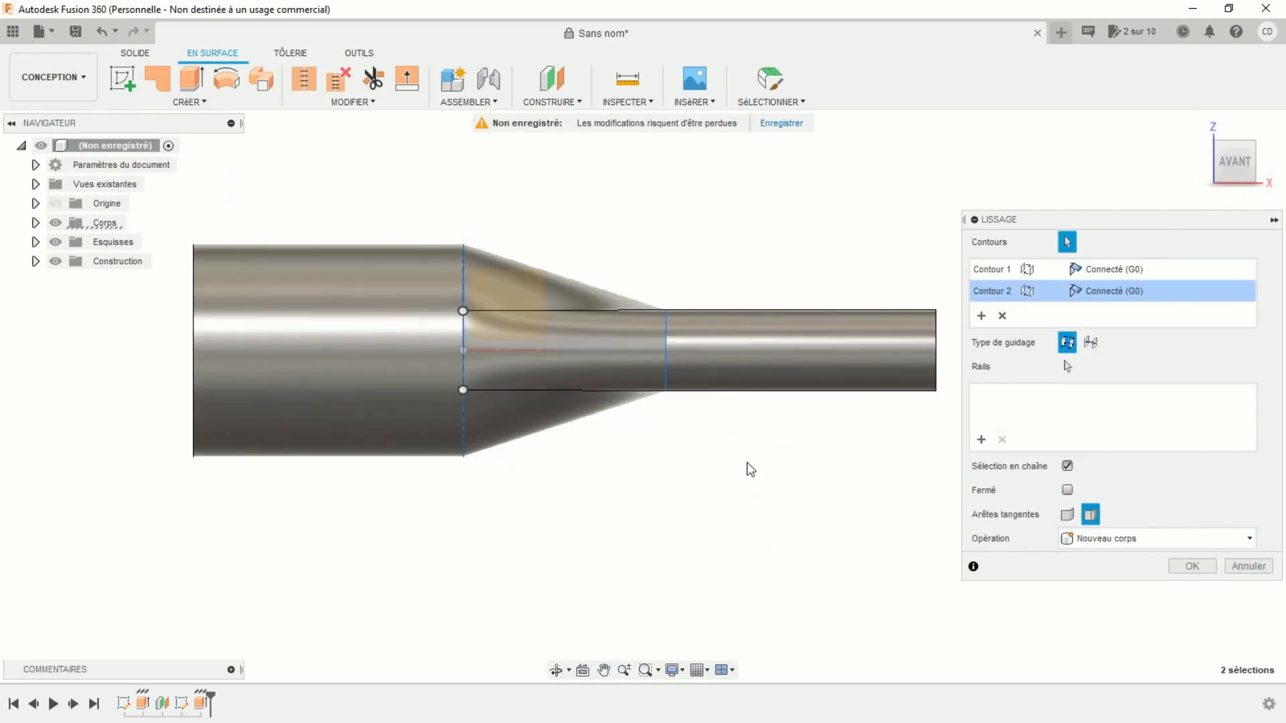
{"action": "middle_click_drag", "start_coordinate": [746, 462], "coordinate": [756, 509]}
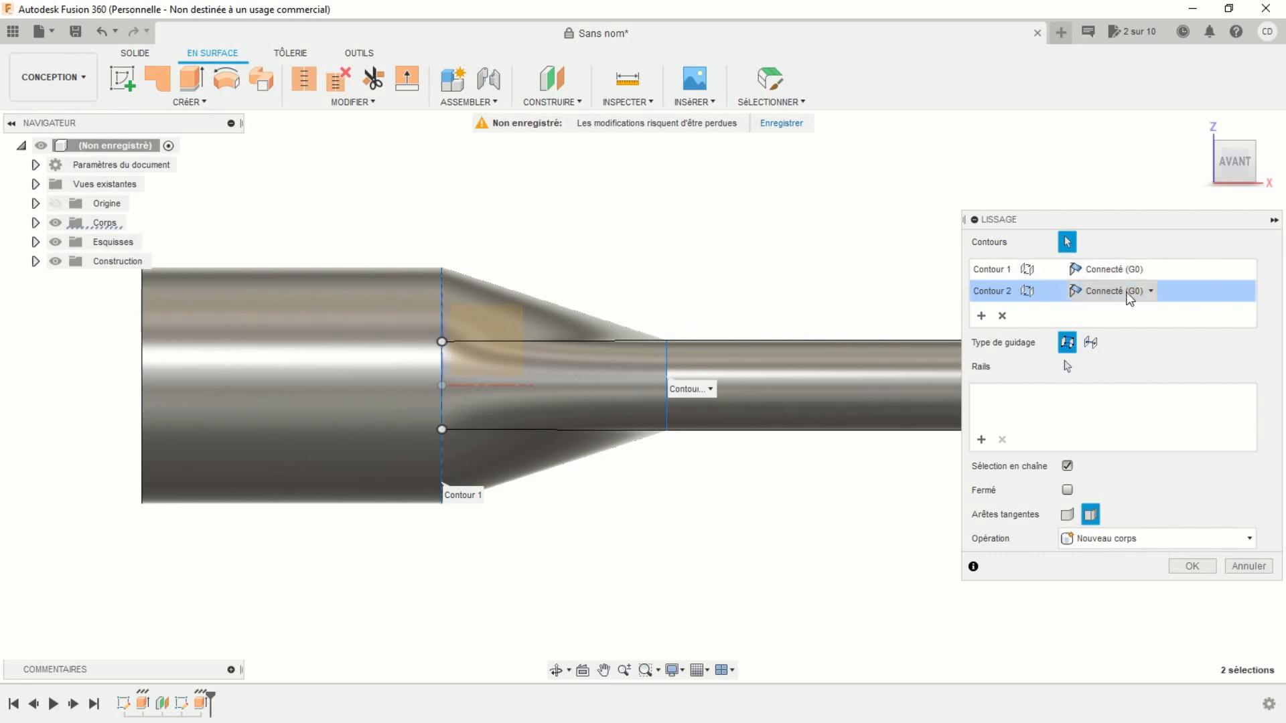
{"action": "left_click", "coordinate": [1149, 271]}
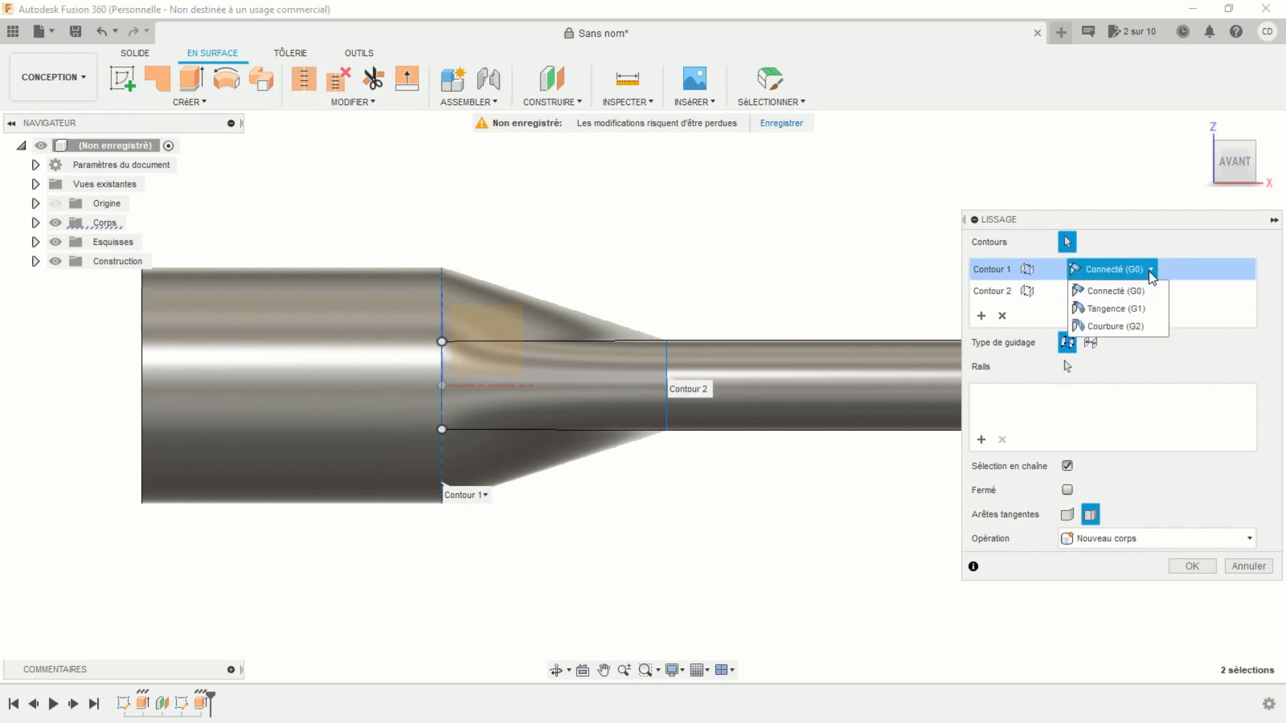
{"action": "left_click", "coordinate": [1140, 308]}
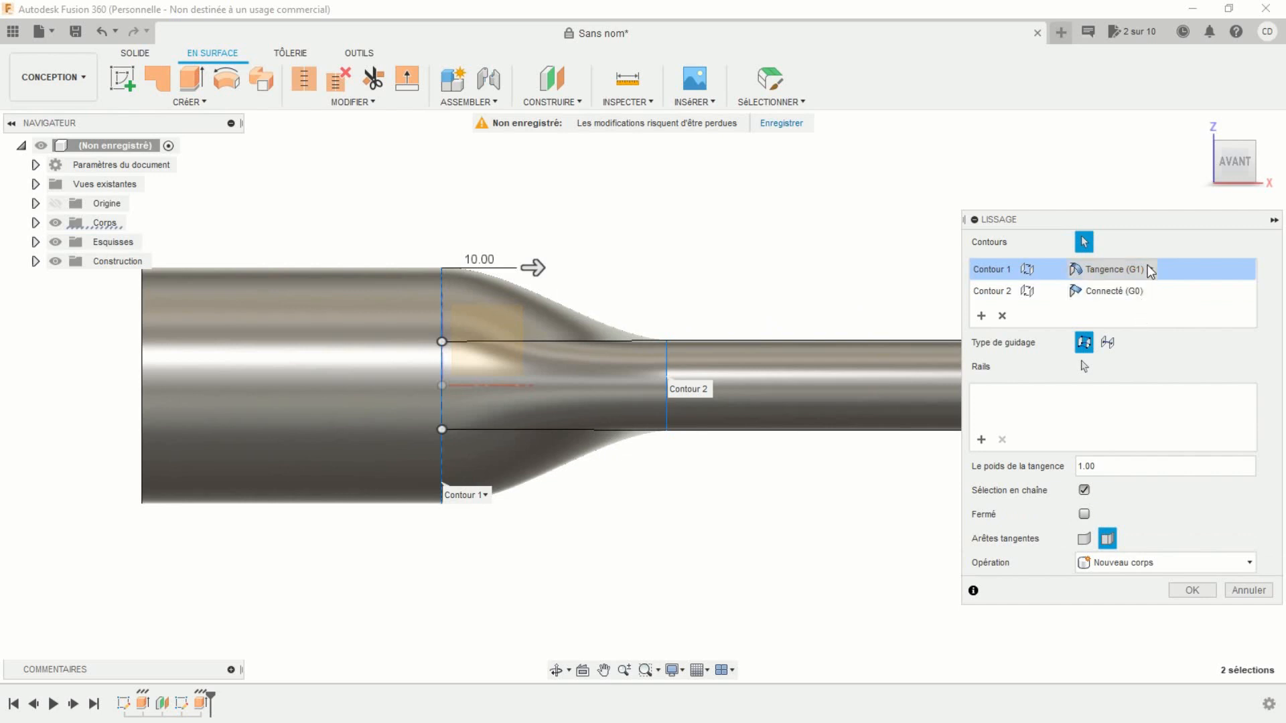
{"action": "left_click", "coordinate": [1150, 269]}
{"action": "left_click", "coordinate": [1135, 325]}
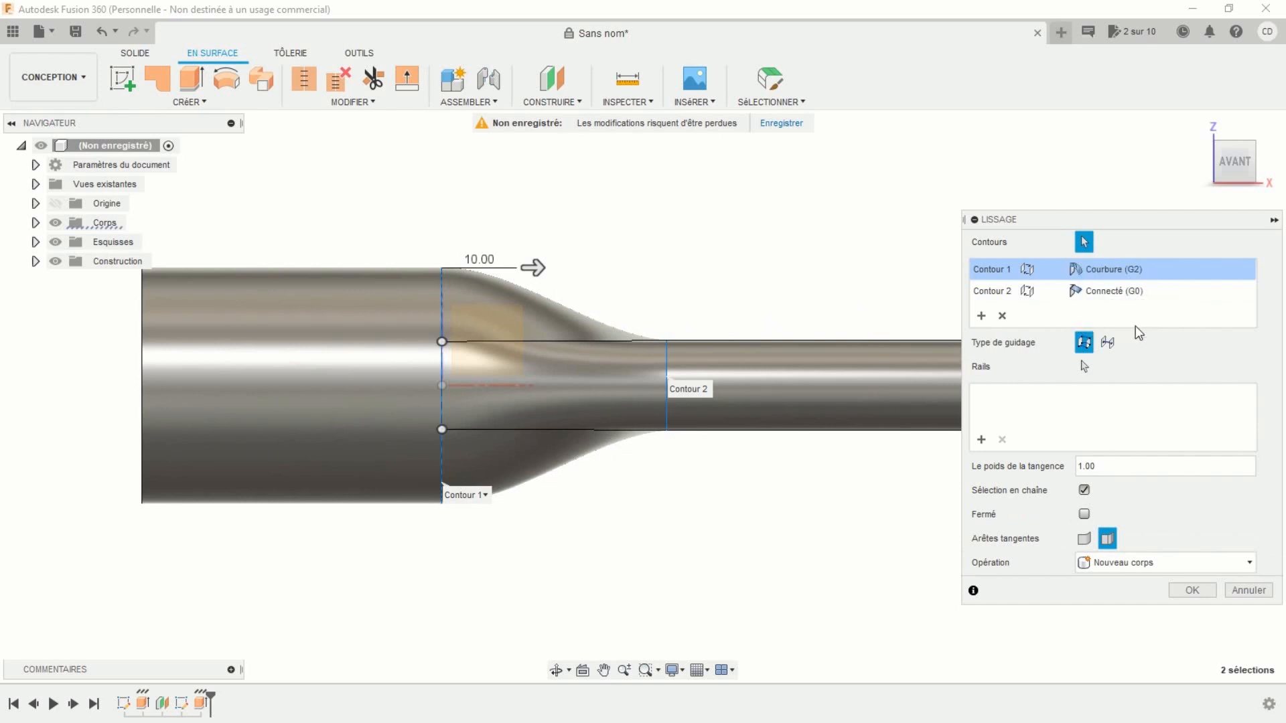
{"action": "left_click", "coordinate": [1139, 291]}
{"action": "left_click", "coordinate": [1146, 290]}
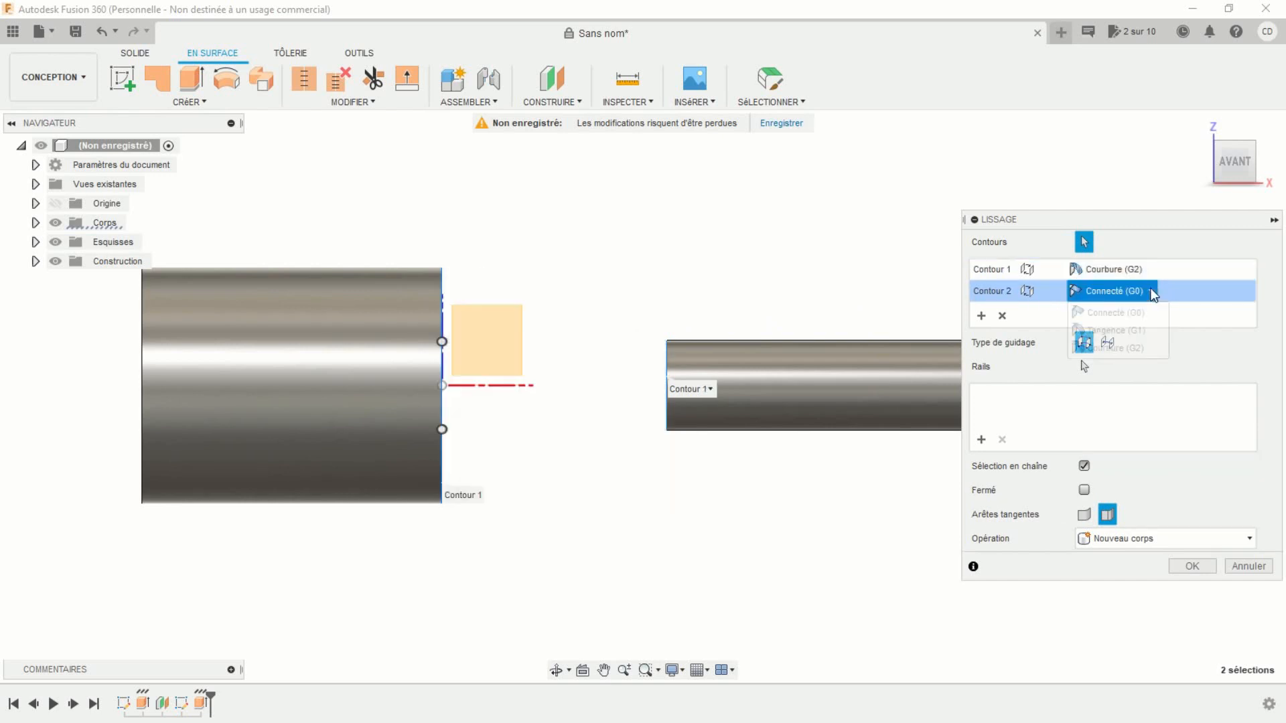
{"action": "left_click", "coordinate": [1118, 348]}
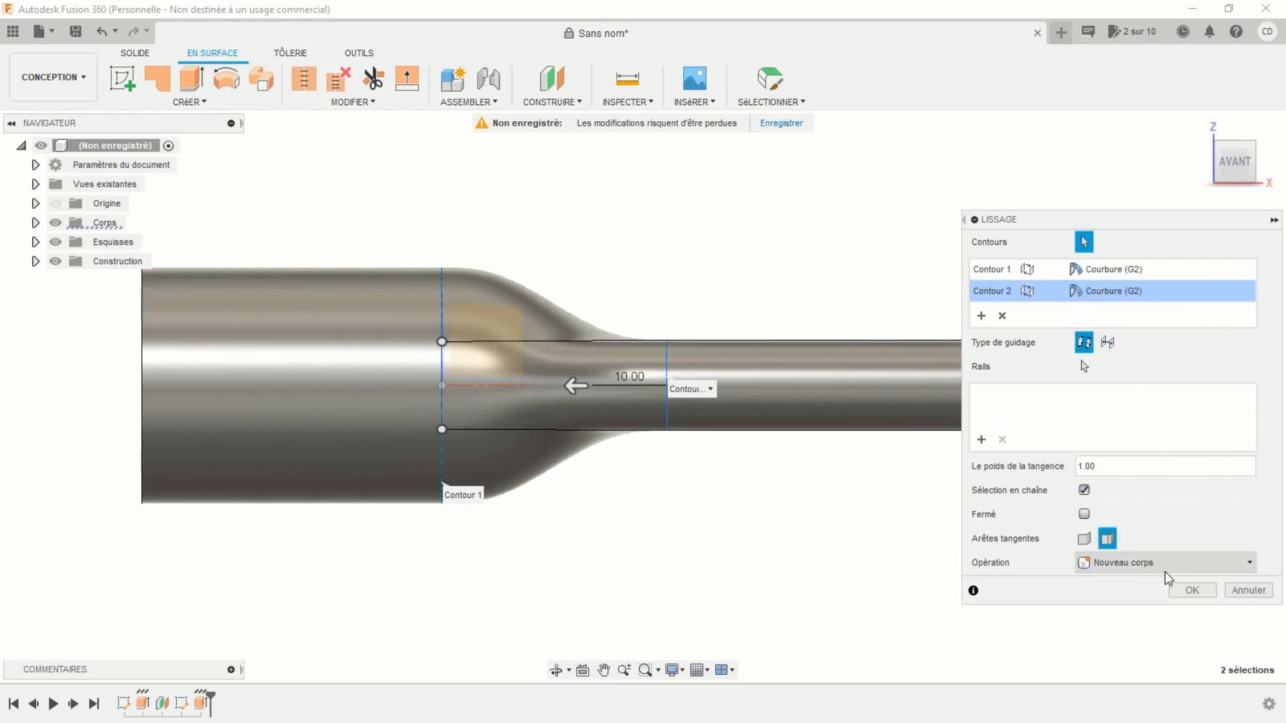
{"action": "left_click", "coordinate": [1185, 587]}
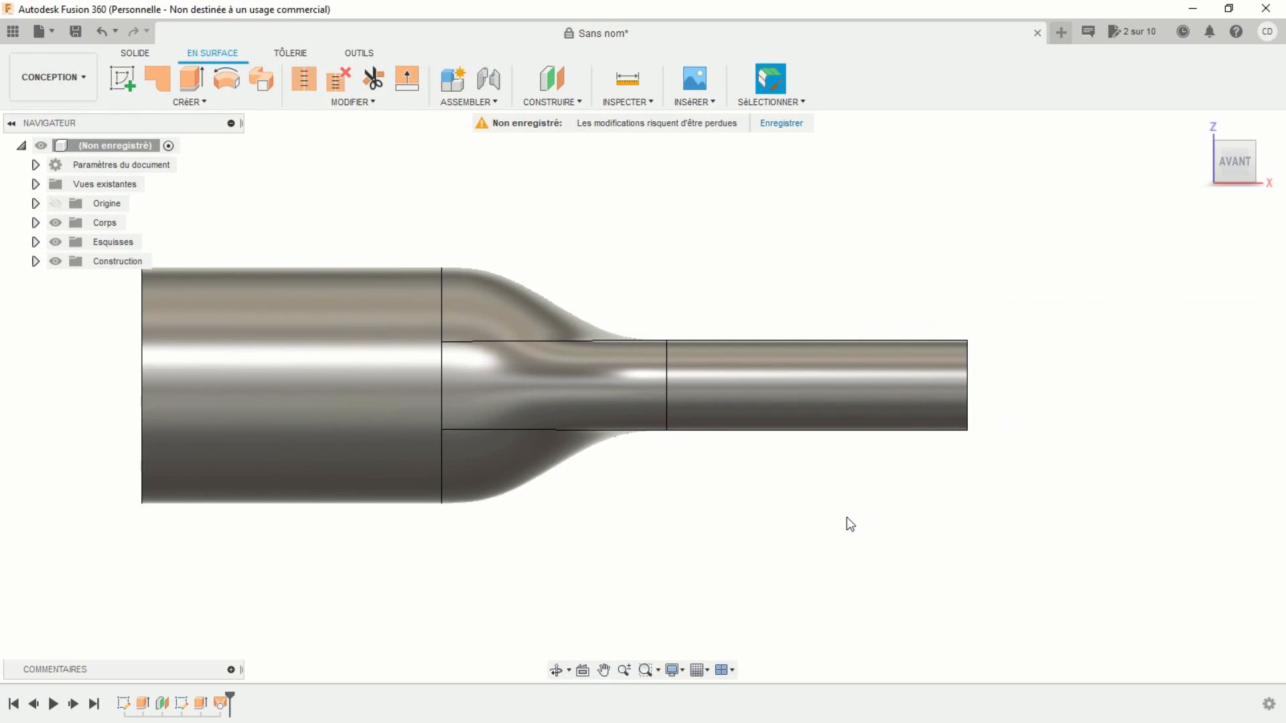
Step: Stitch the cylinder, the lofted transition and the slot tube into one surface body with a 0.10 mm tolerance
{"action": "middle_click_drag", "start_coordinate": [845, 517], "coordinate": [804, 551], "text": "shift"}
{"action": "scroll", "coordinate": [797, 554], "scroll_direction": "down", "scroll_amount": 3}
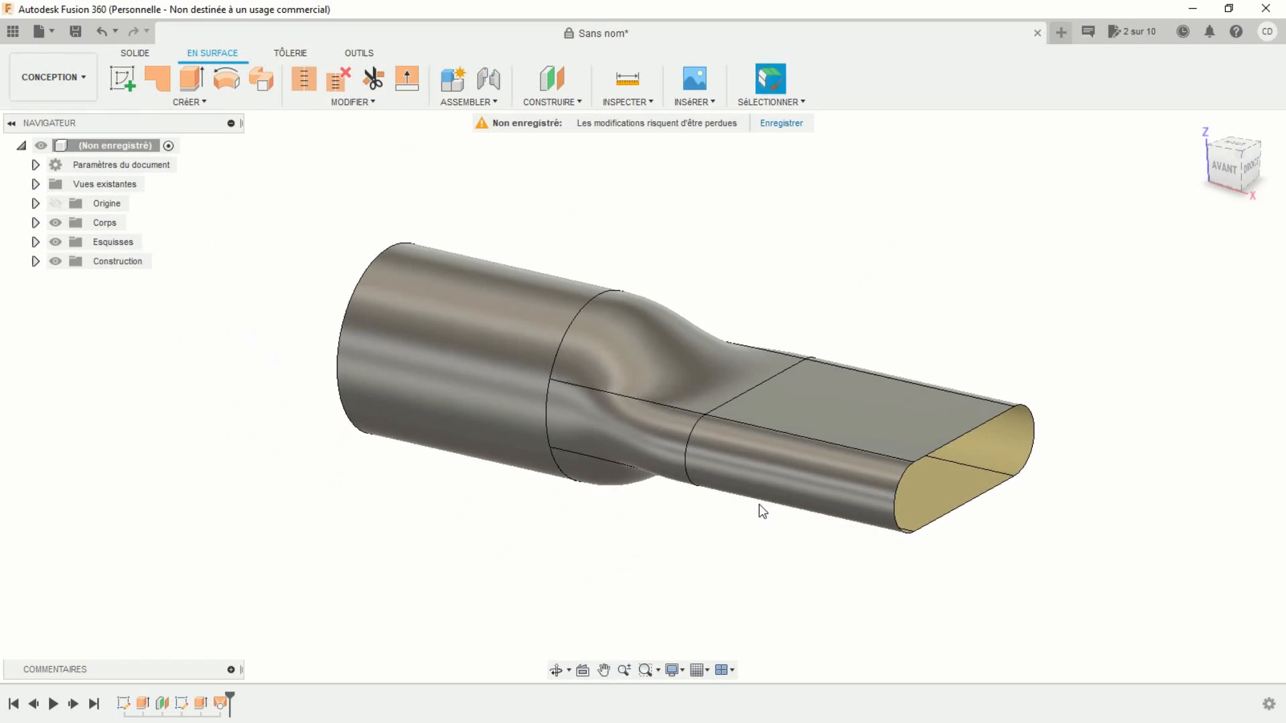
{"action": "left_click", "coordinate": [304, 80]}
{"action": "left_click", "coordinate": [509, 314]}
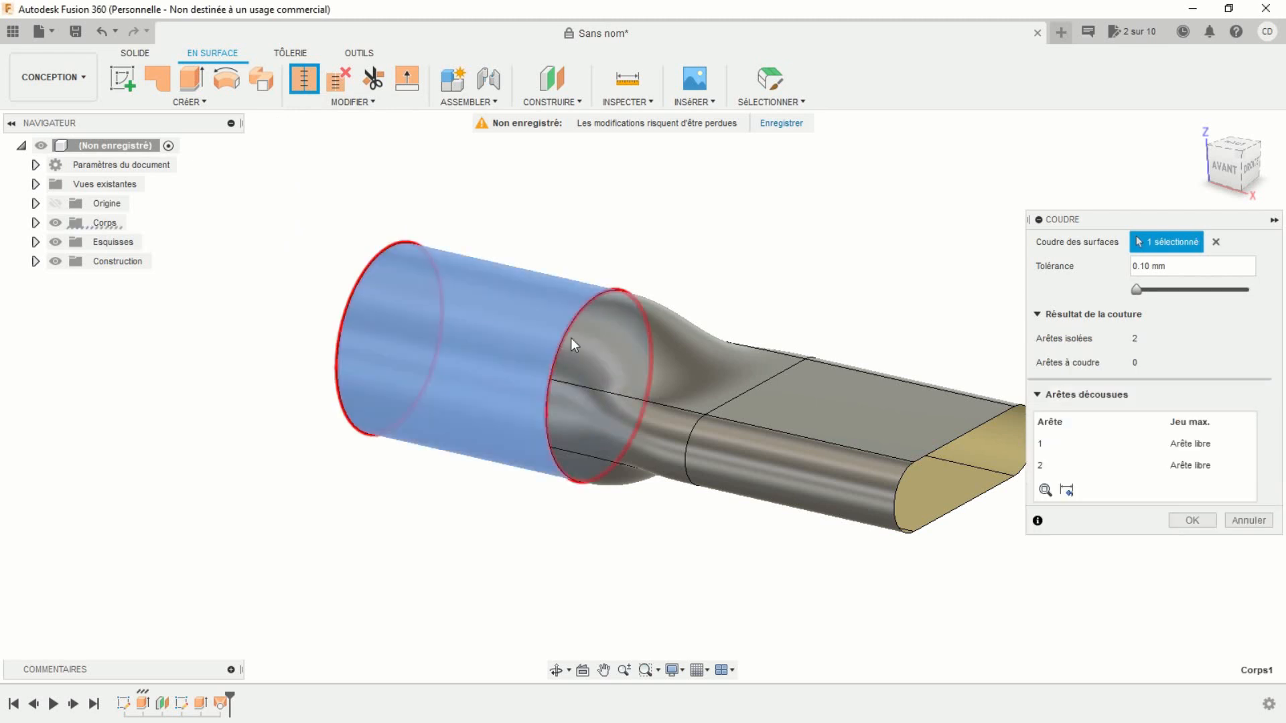
{"action": "left_click", "coordinate": [623, 346]}
{"action": "left_click", "coordinate": [819, 421]}
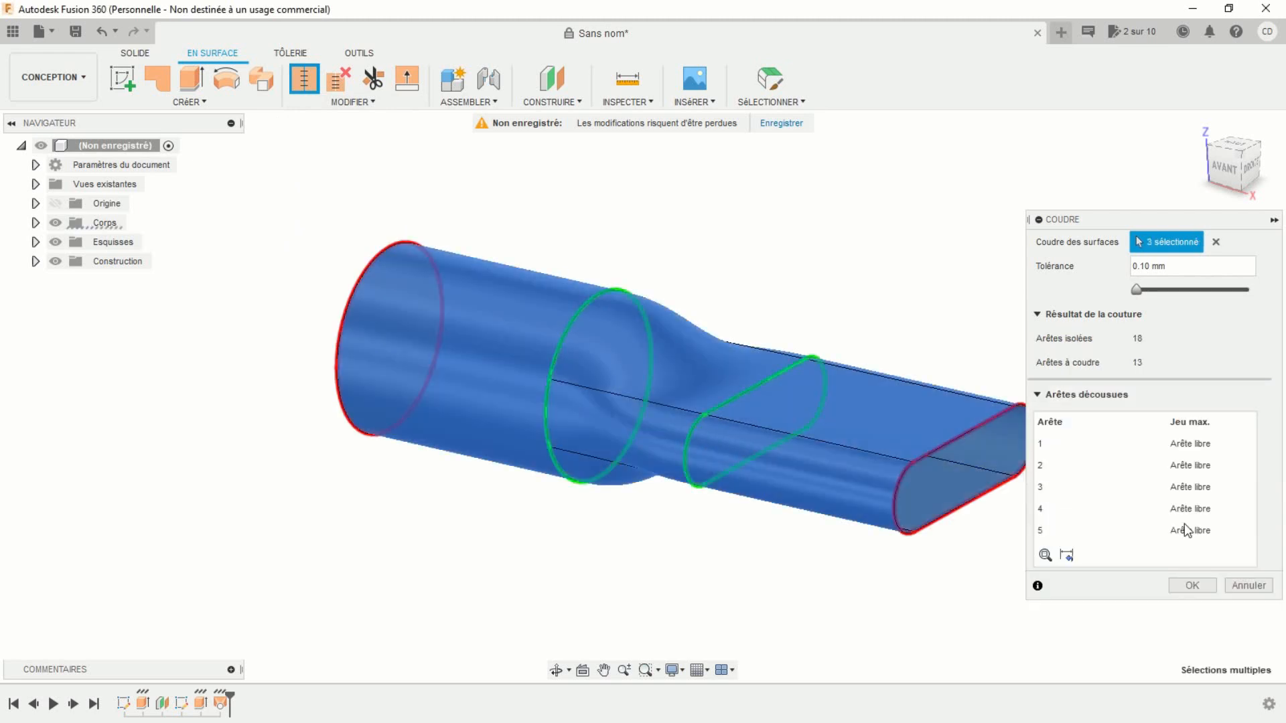
{"action": "left_click", "coordinate": [1194, 585]}
Step: Thicken the stitched surface outward by 2 mm on one side as a new body
{"action": "mouse_move", "coordinate": [891, 275]}
{"action": "middle_mouse_down"}
{"action": "mouse_move", "coordinate": [878, 270]}
{"action": "mouse_move", "coordinate": [881, 287]}
{"action": "middle_mouse_up"}
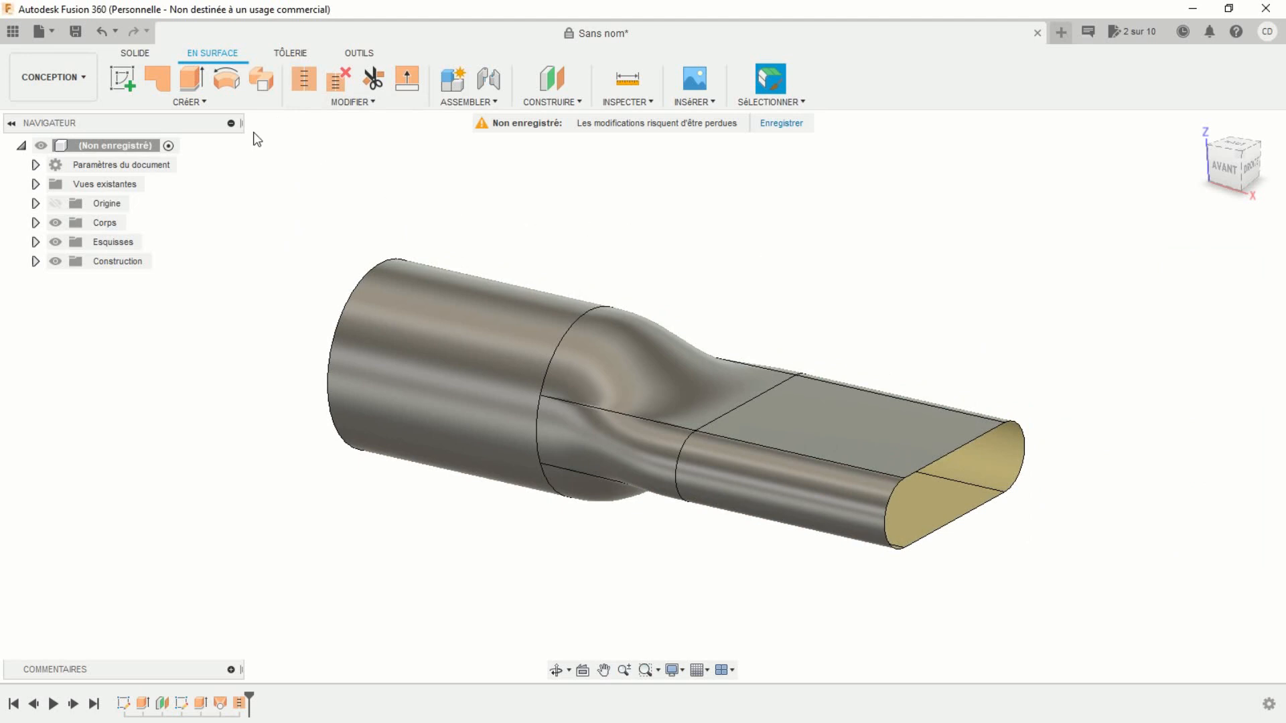
{"action": "left_click", "coordinate": [212, 102]}
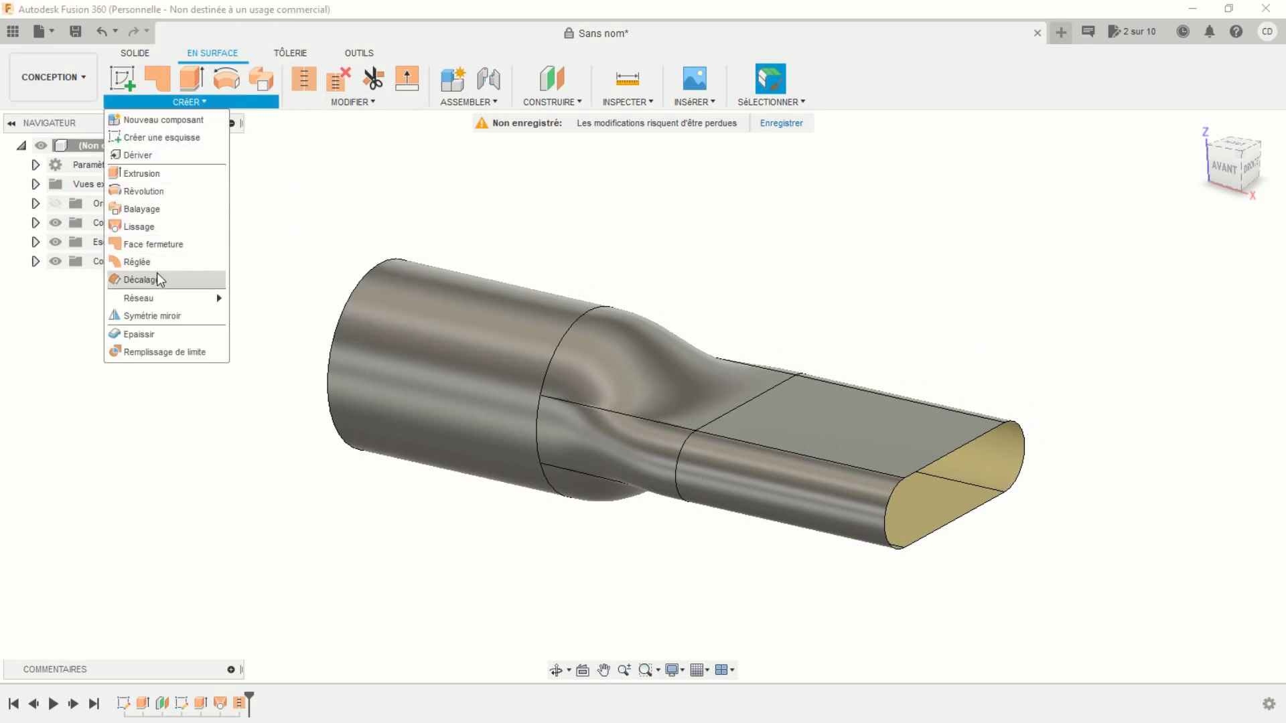
{"action": "left_click", "coordinate": [146, 334]}
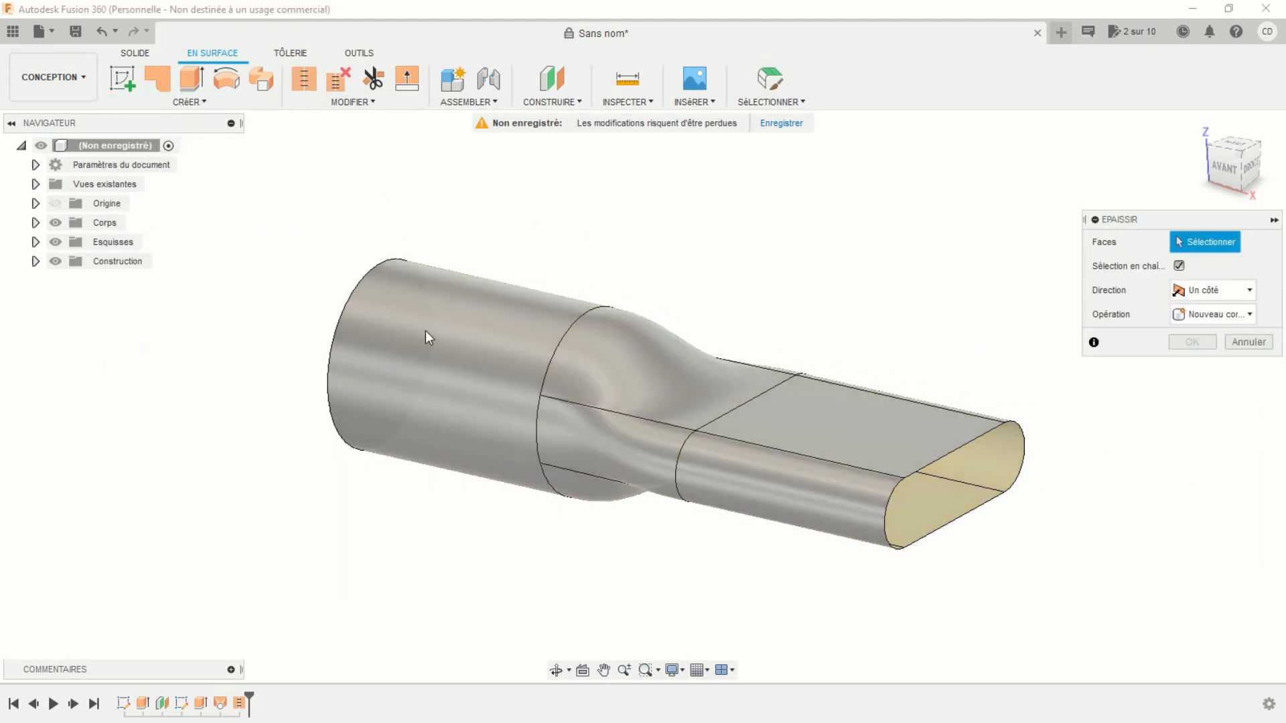
{"action": "left_click", "coordinate": [439, 331]}
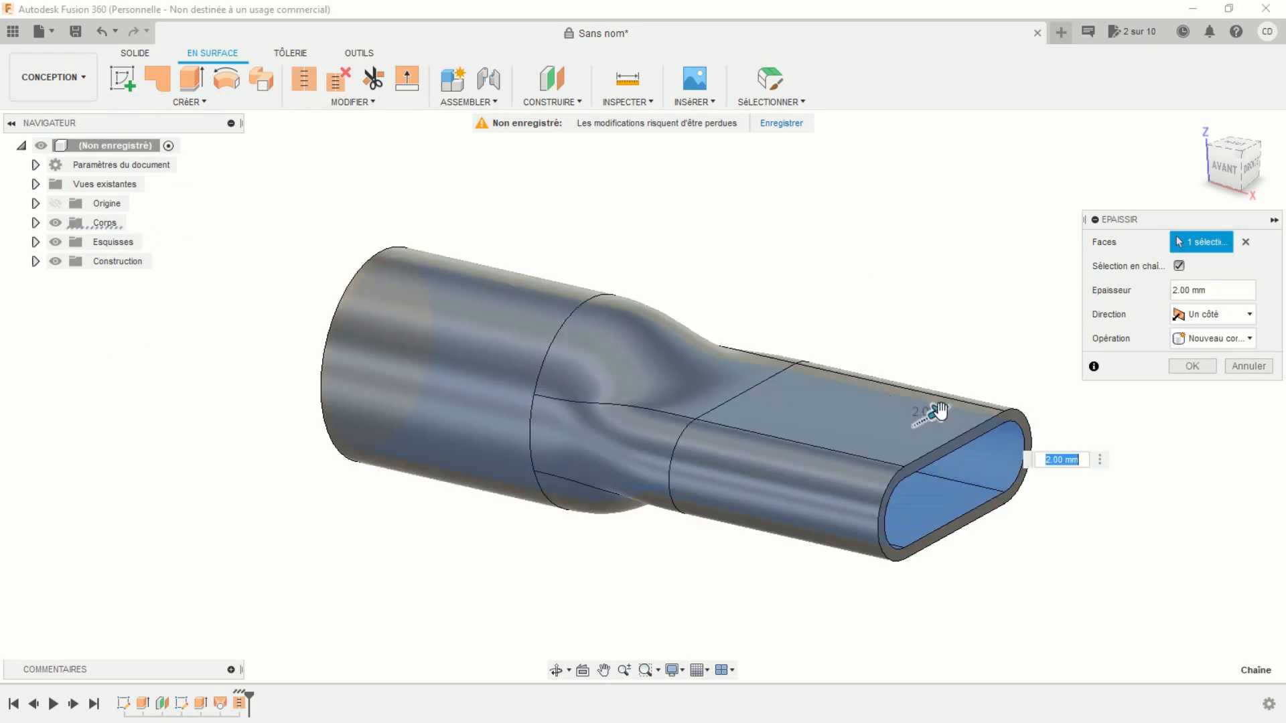
{"action": "left_click_drag", "start_coordinate": [940, 411], "coordinate": [958, 402]}
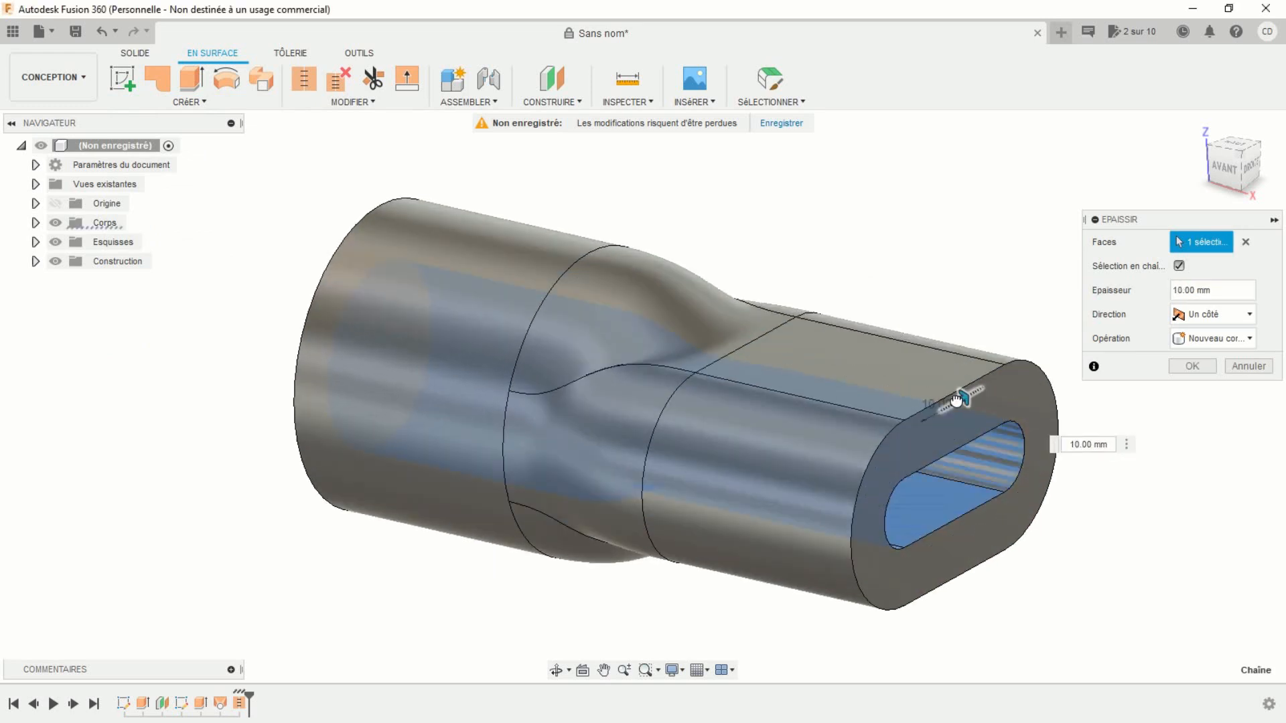
{"action": "type", "text": "2"}
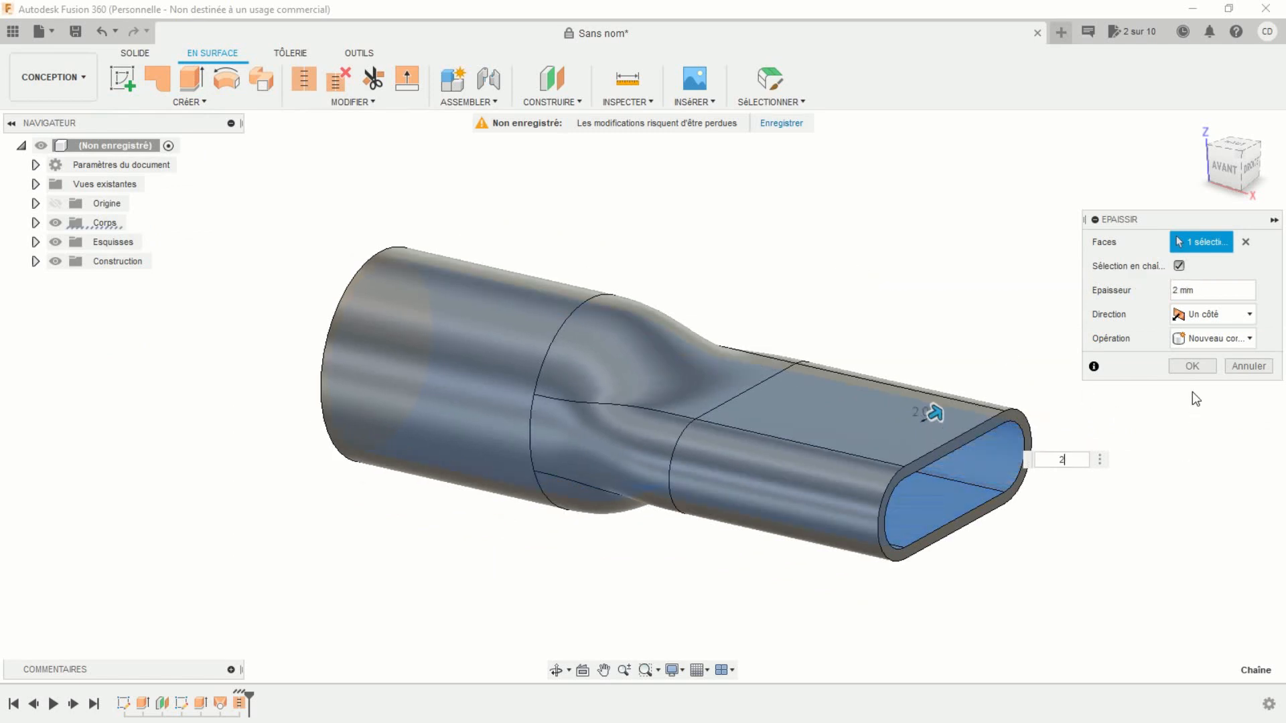
{"action": "left_click", "coordinate": [1190, 368]}
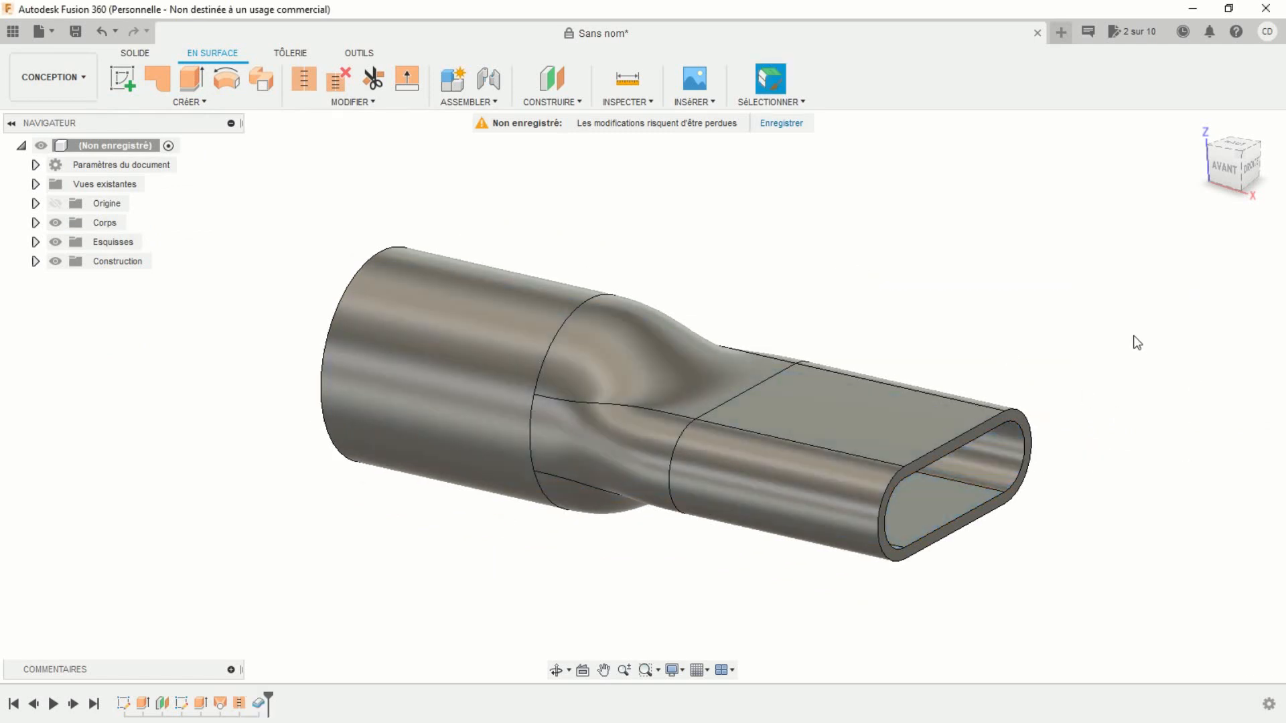
Step: Sketch a closed right triangle on the slot tube's flat upper face, crossing its open end, with a vertical side about 58 mm long
{"action": "middle_click_drag", "start_coordinate": [1097, 373], "coordinate": [875, 316], "text": "shift"}
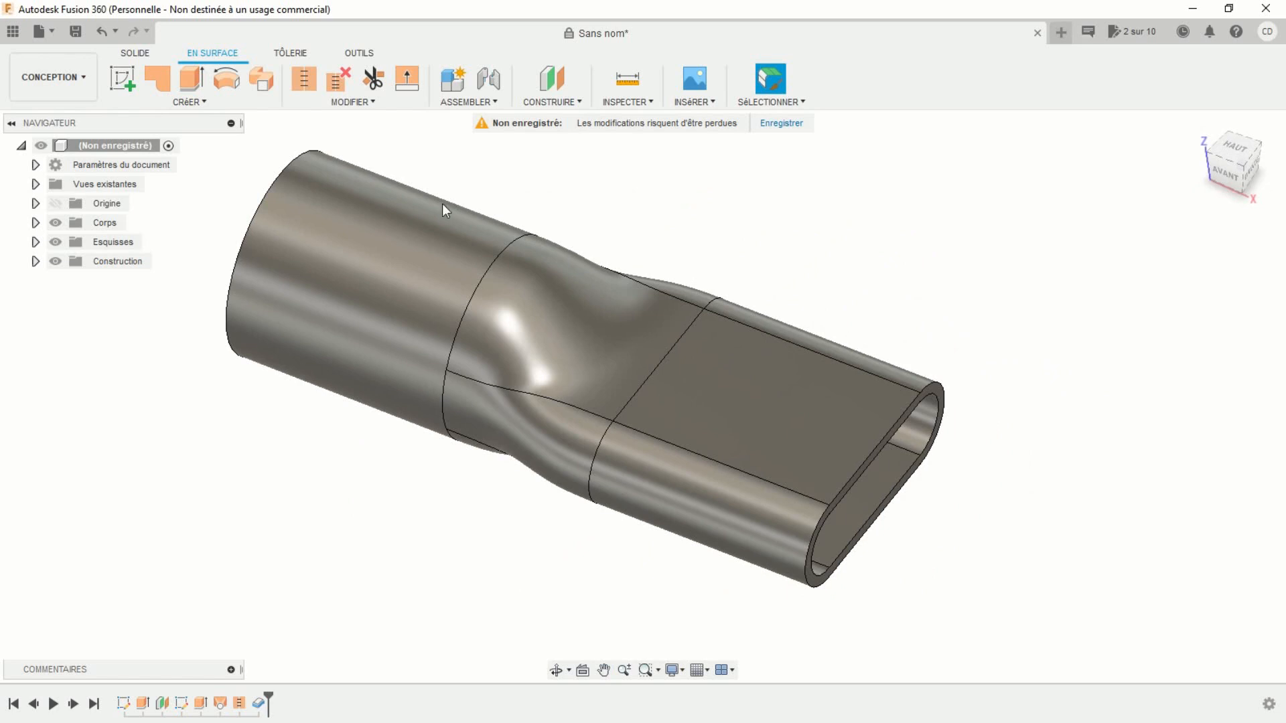
{"action": "left_click", "coordinate": [133, 54]}
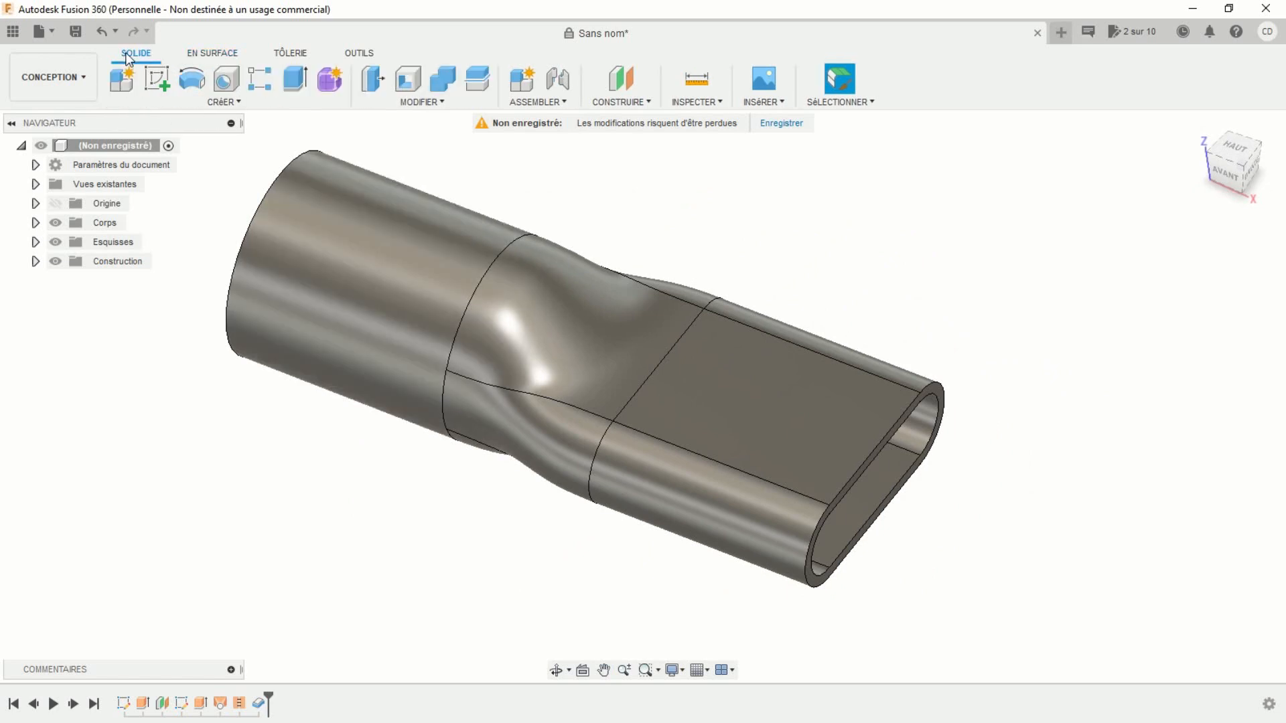
{"action": "left_click", "coordinate": [158, 71]}
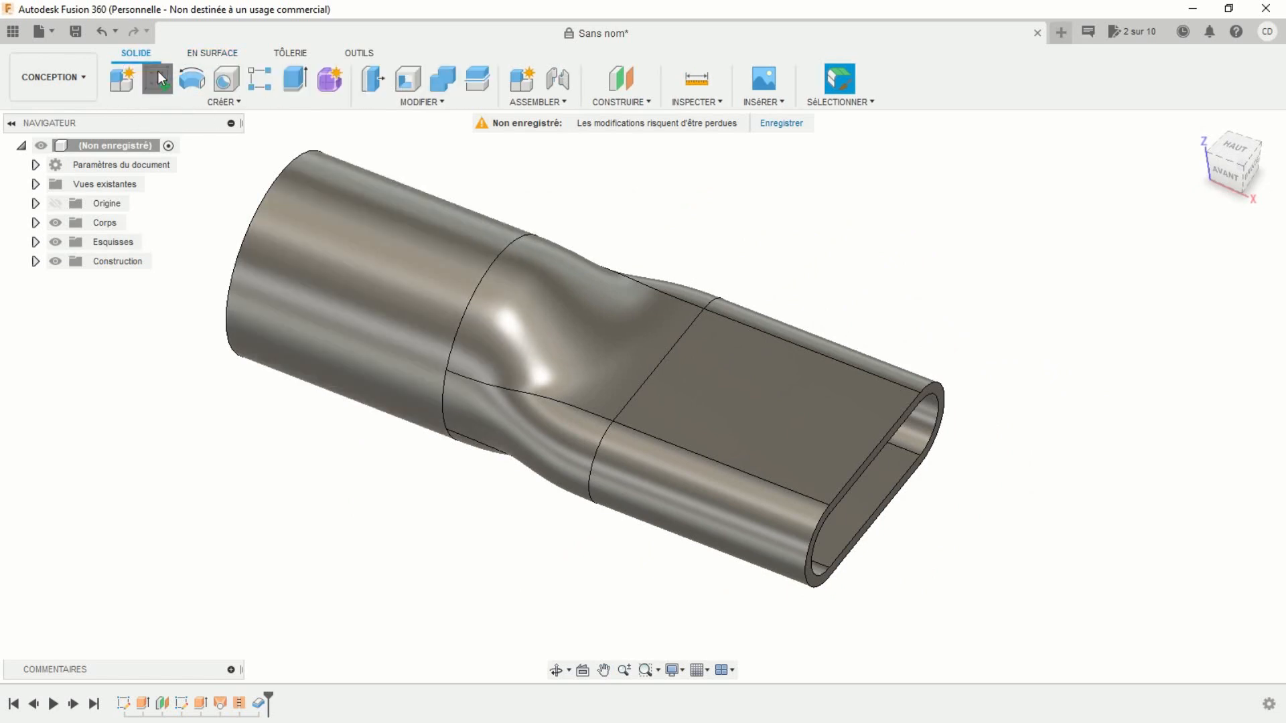
{"action": "left_click", "coordinate": [809, 427]}
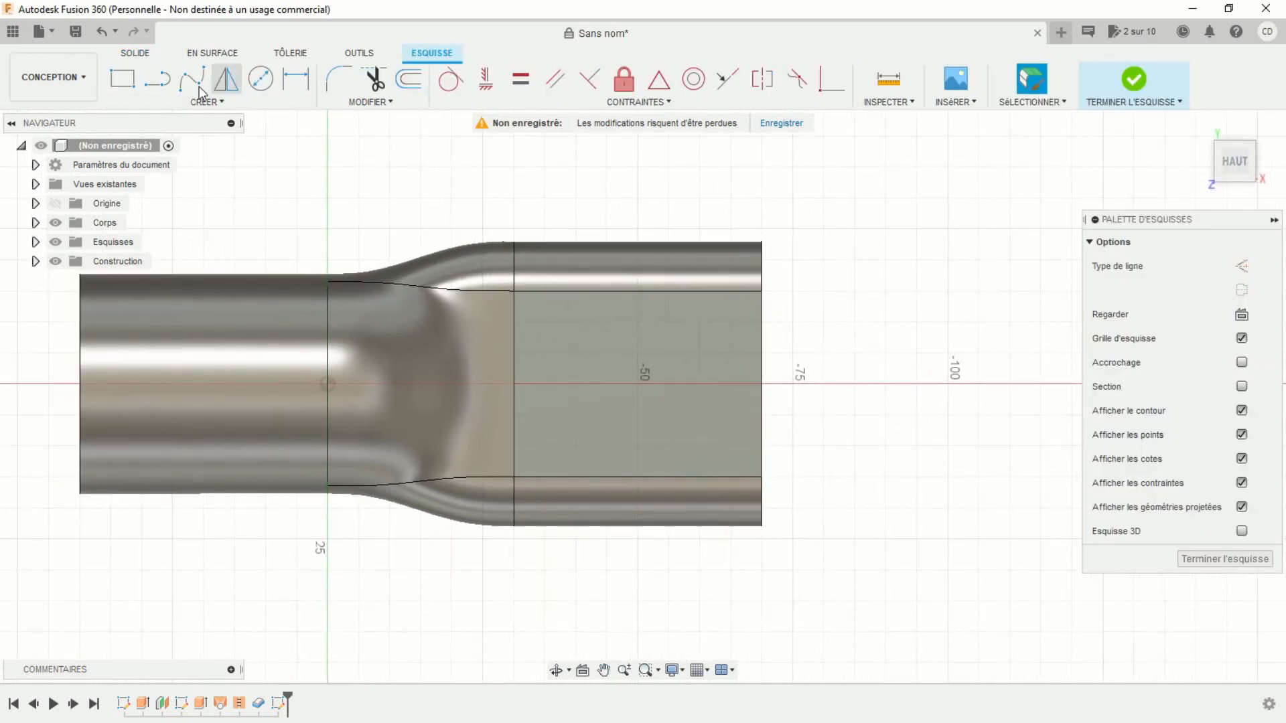
{"action": "left_click", "coordinate": [157, 78]}
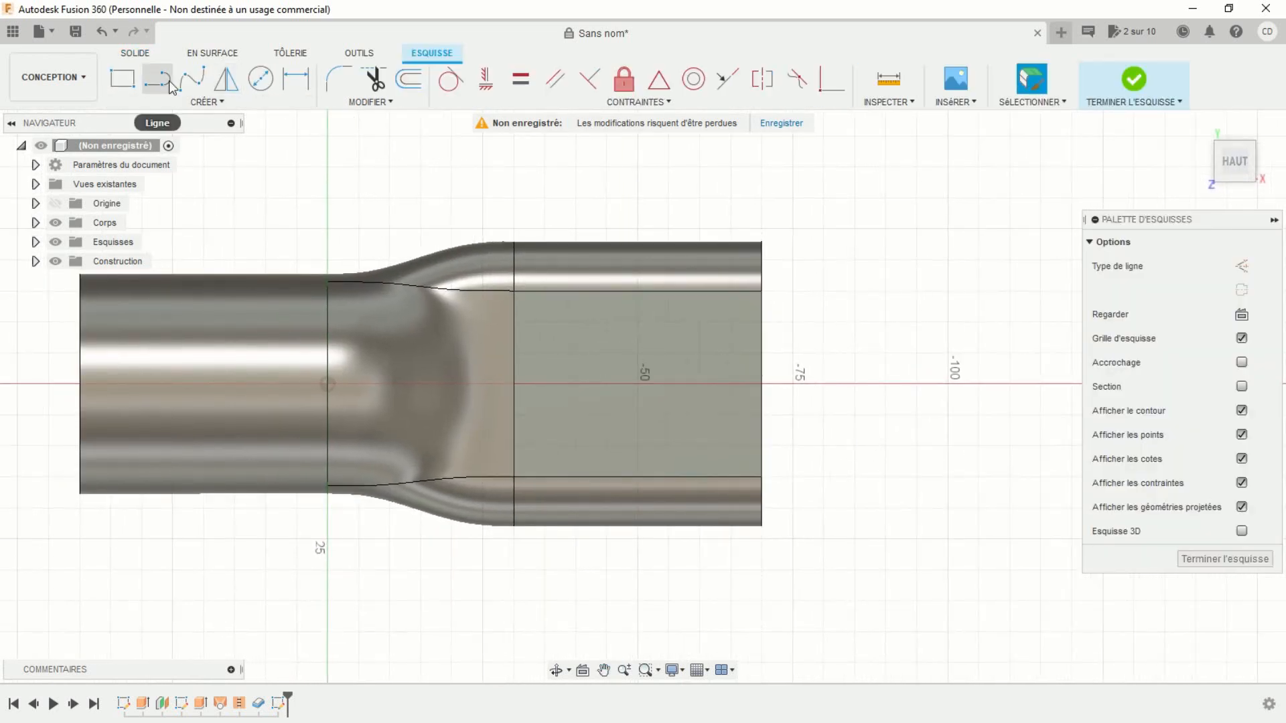
{"action": "left_click", "coordinate": [800, 215]}
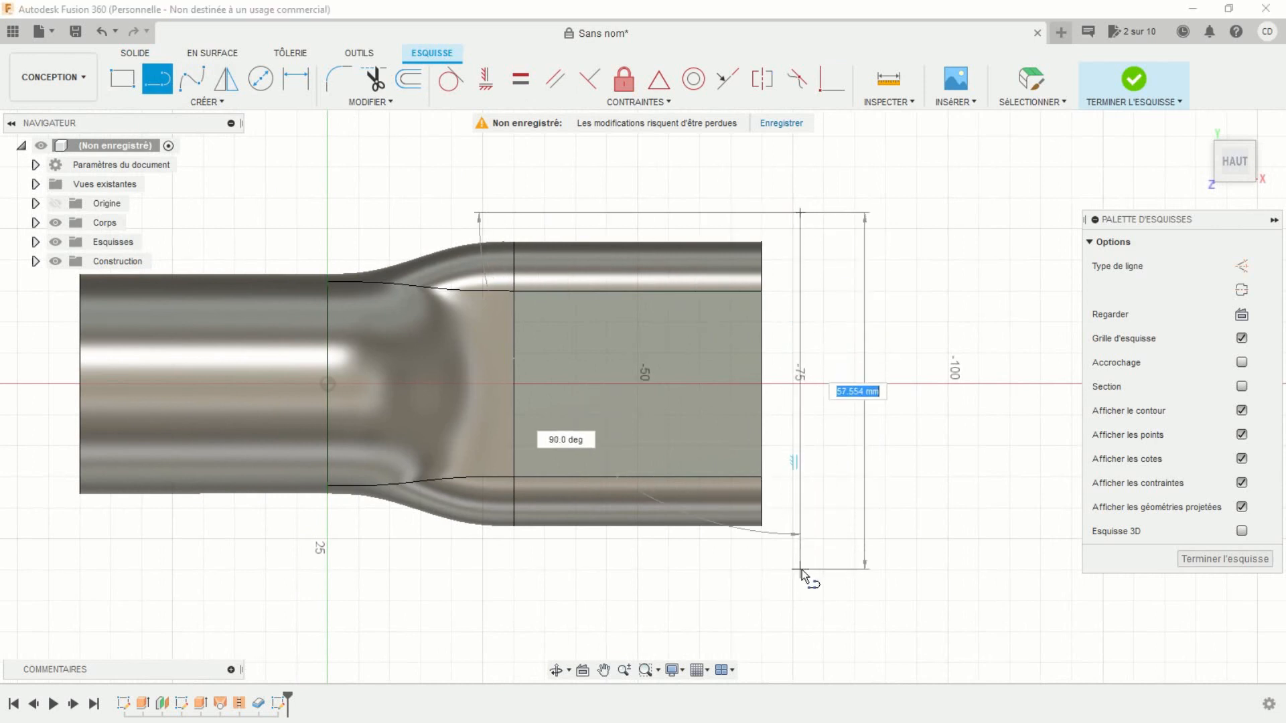
{"action": "left_click", "coordinate": [800, 569]}
{"action": "left_click", "coordinate": [693, 570]}
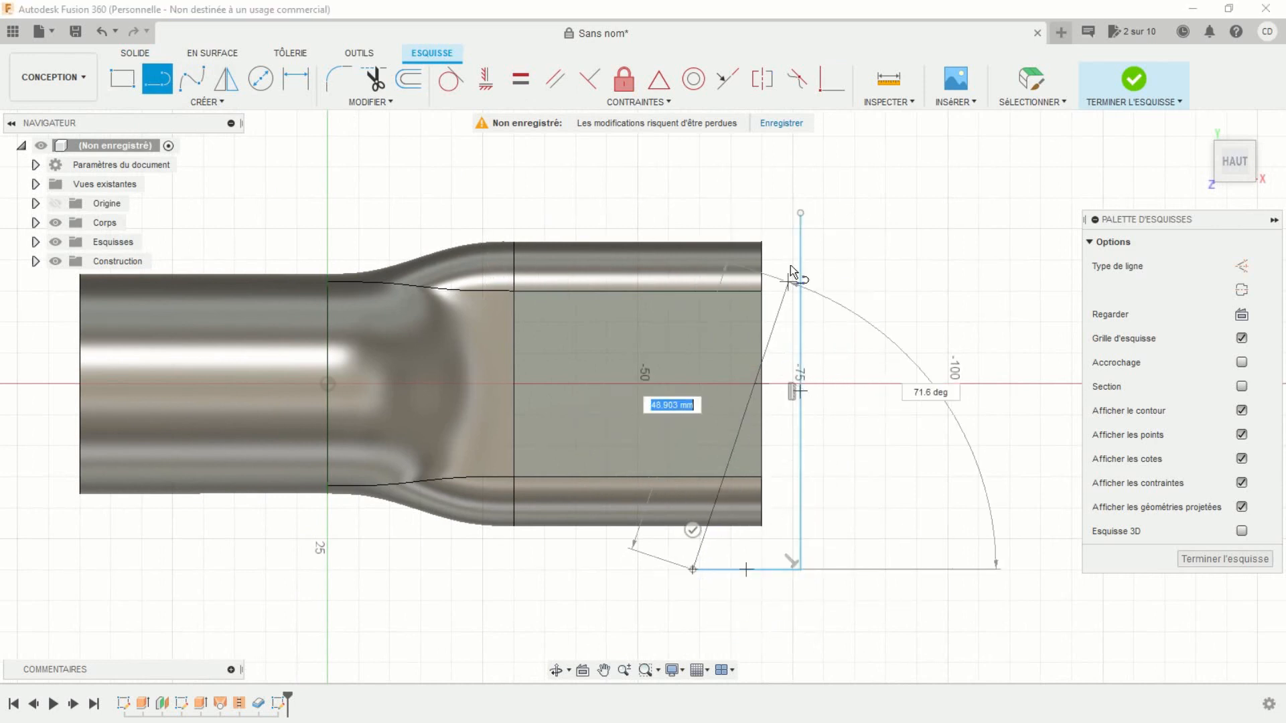
{"action": "left_click", "coordinate": [801, 214]}
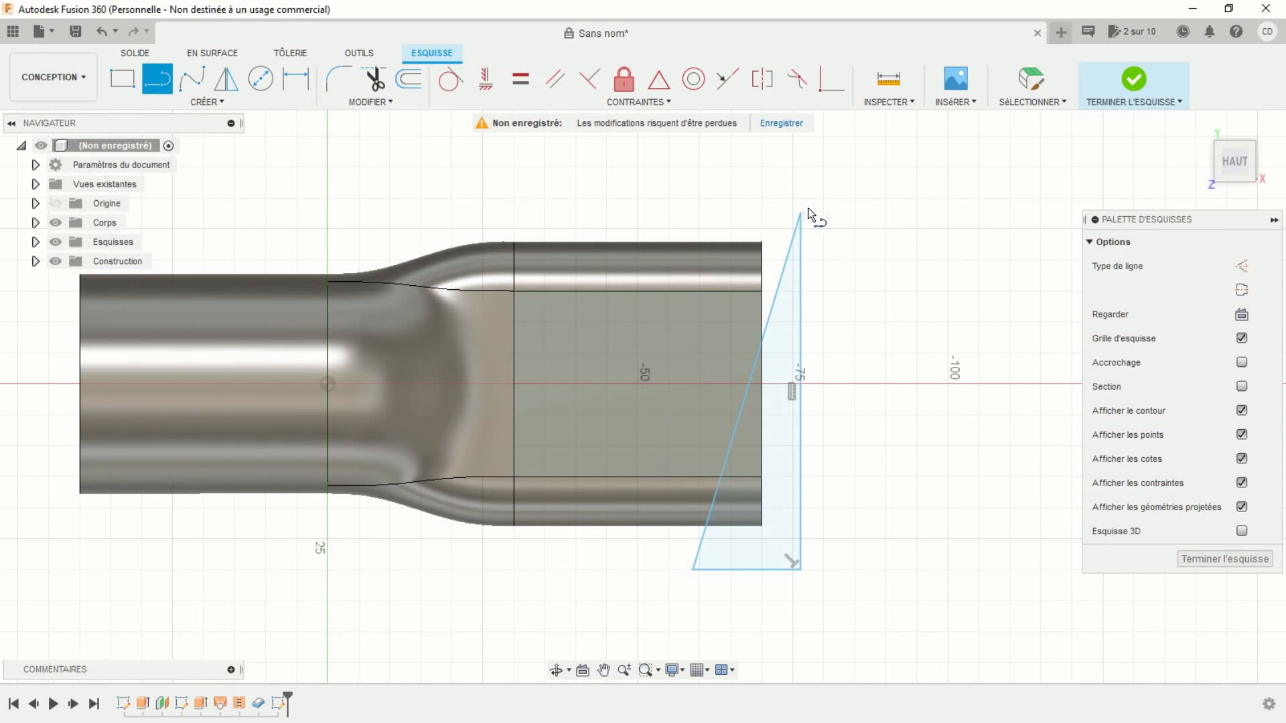
Step: Make the triangle's vertical side coincident with a corner point on the slot tube's open end edge
{"action": "left_click", "coordinate": [833, 81]}
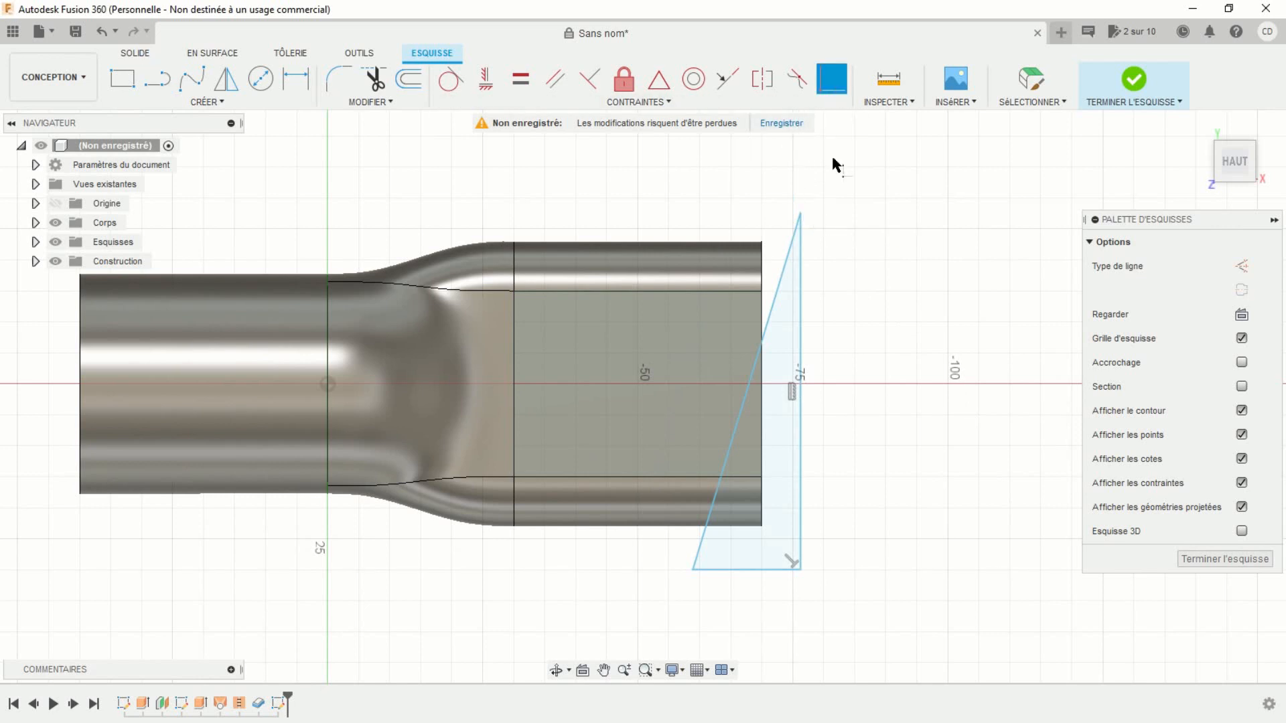
{"action": "left_click", "coordinate": [801, 447]}
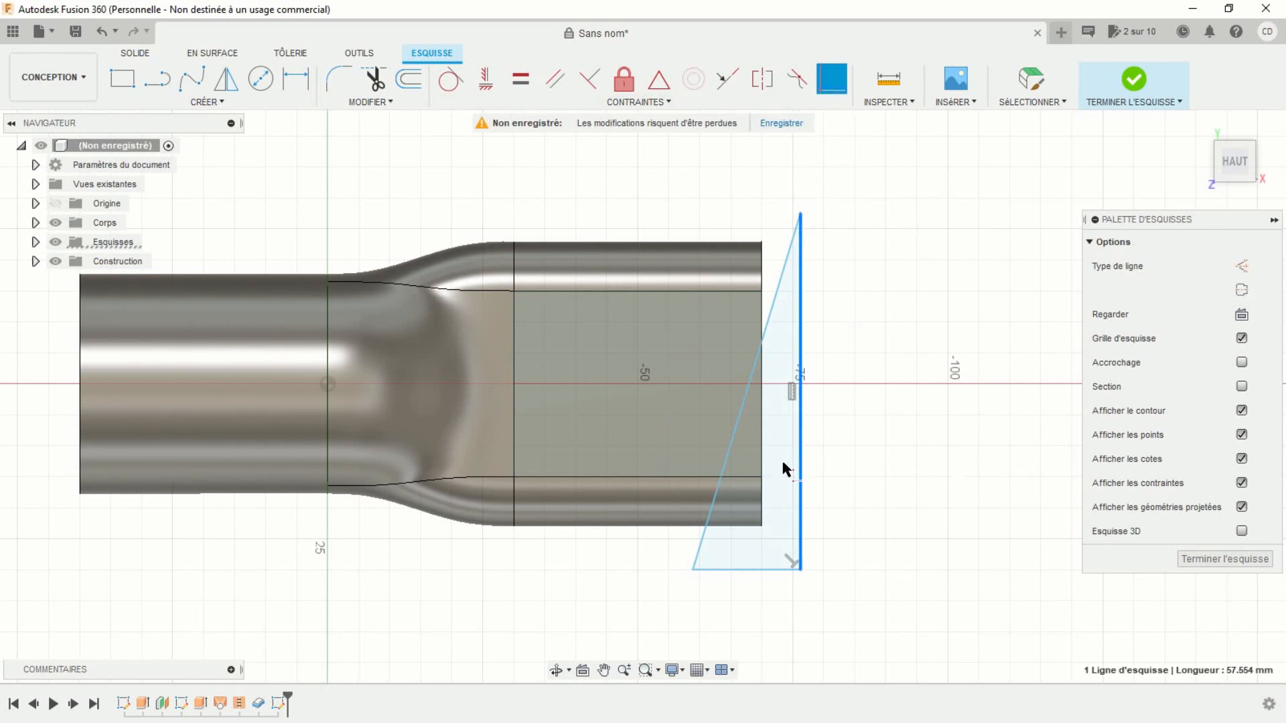
{"action": "left_click", "coordinate": [762, 478]}
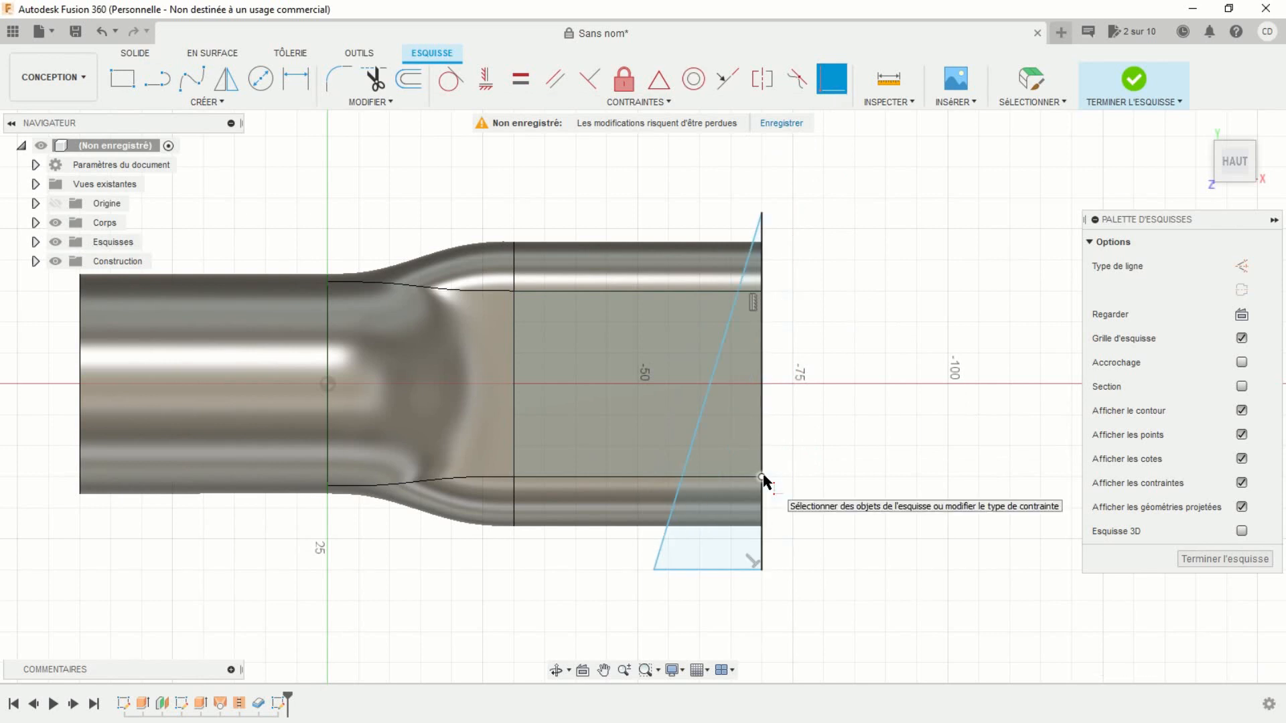
Step: Show the origin geometry and make the two endpoints of the triangle's vertical side symmetric about the horizontal origin axis
{"action": "left_click", "coordinate": [762, 79]}
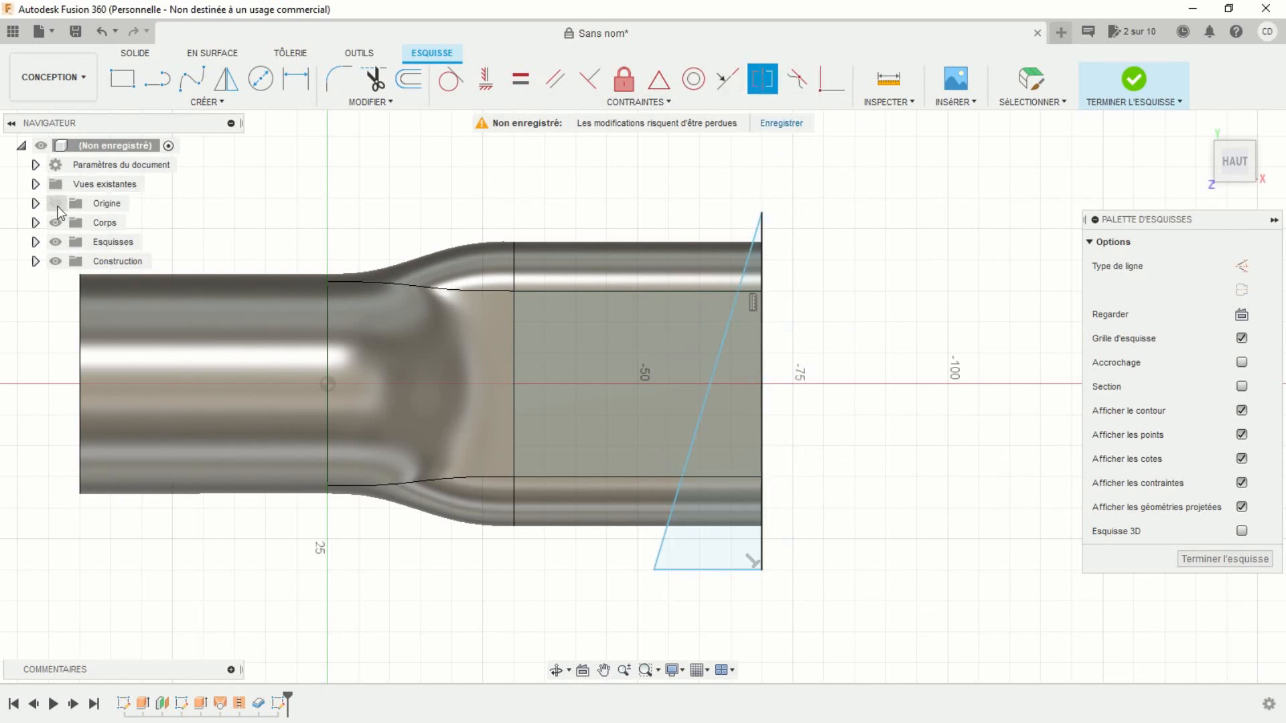
{"action": "left_click", "coordinate": [56, 204]}
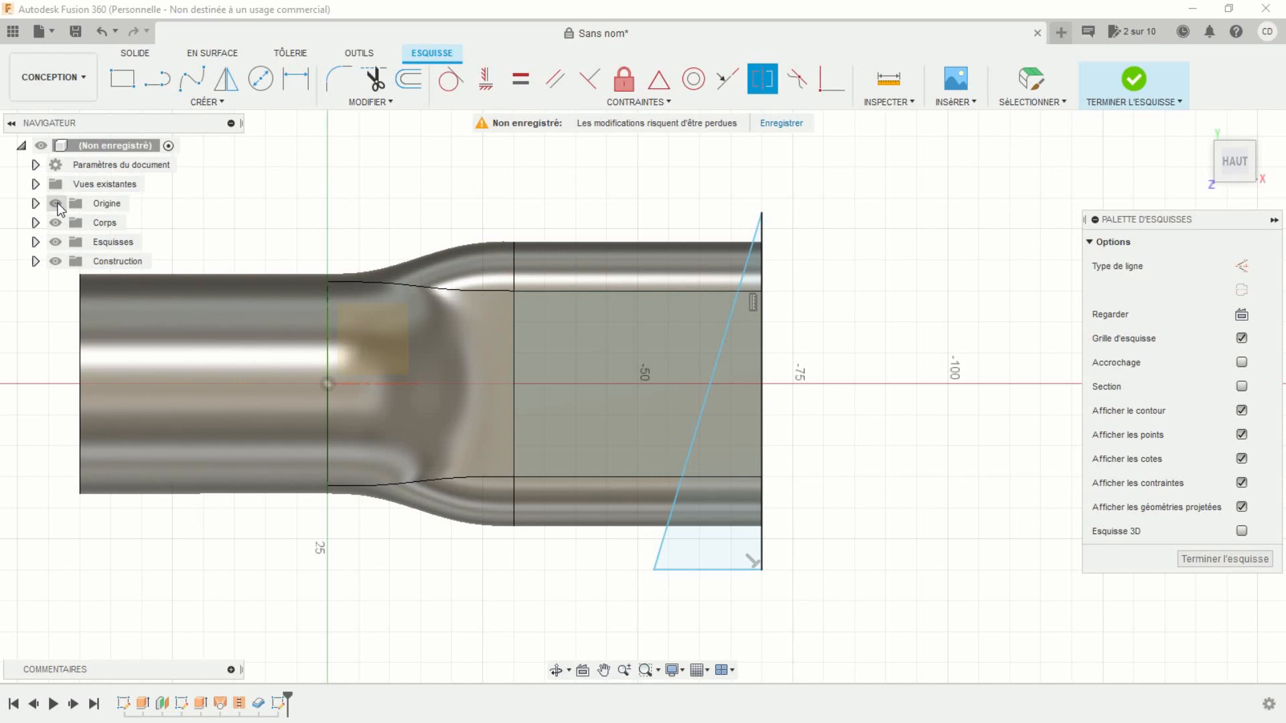
{"action": "left_click", "coordinate": [762, 213]}
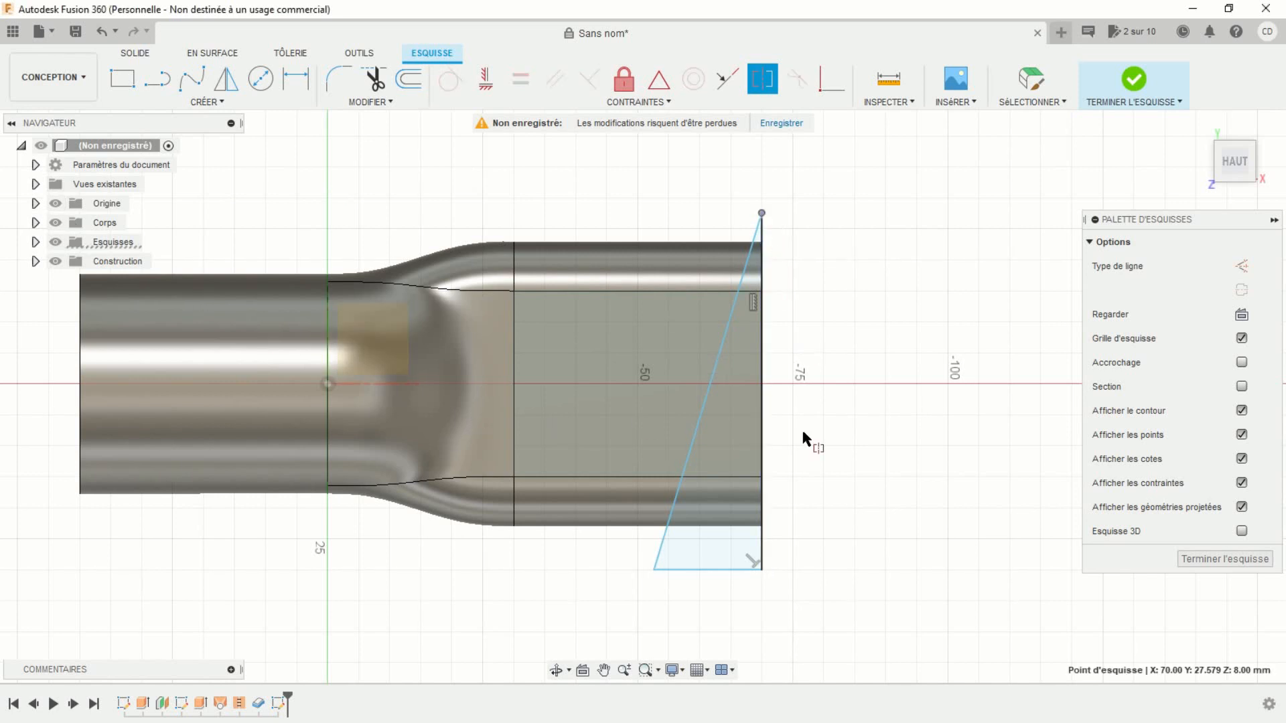
{"action": "left_click", "coordinate": [761, 570], "text": "shift"}
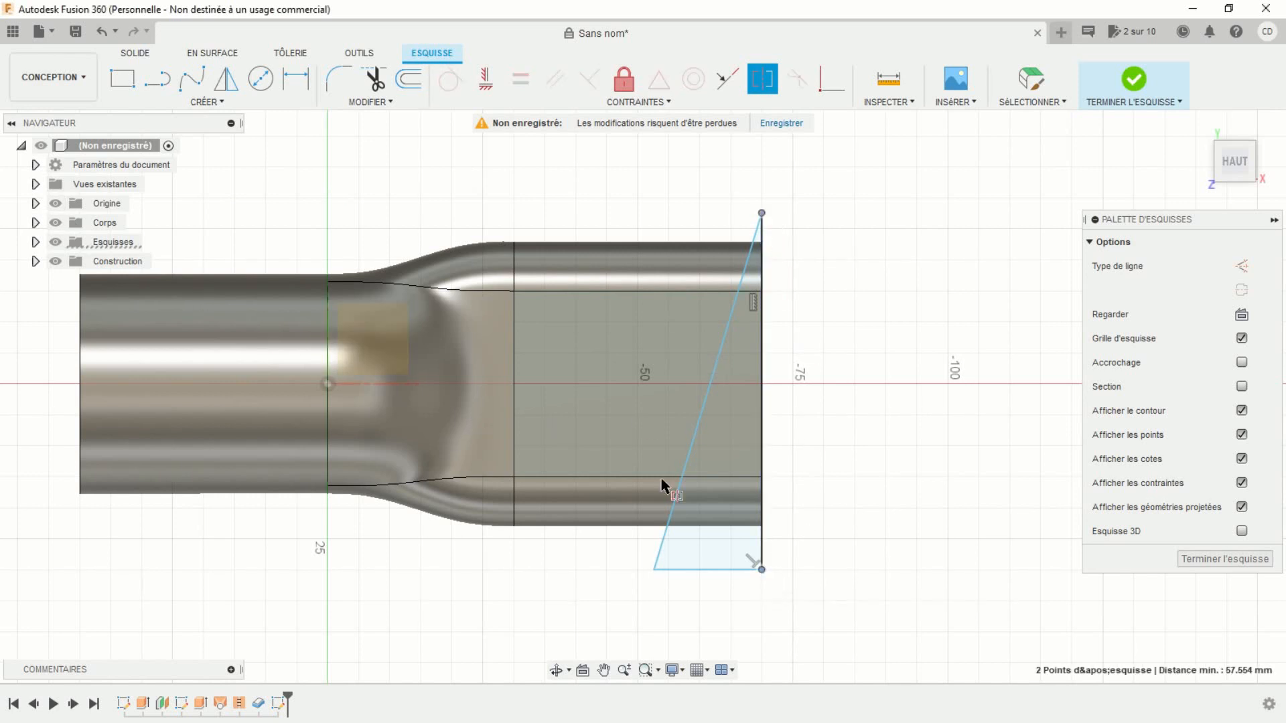
{"action": "left_click", "coordinate": [404, 384]}
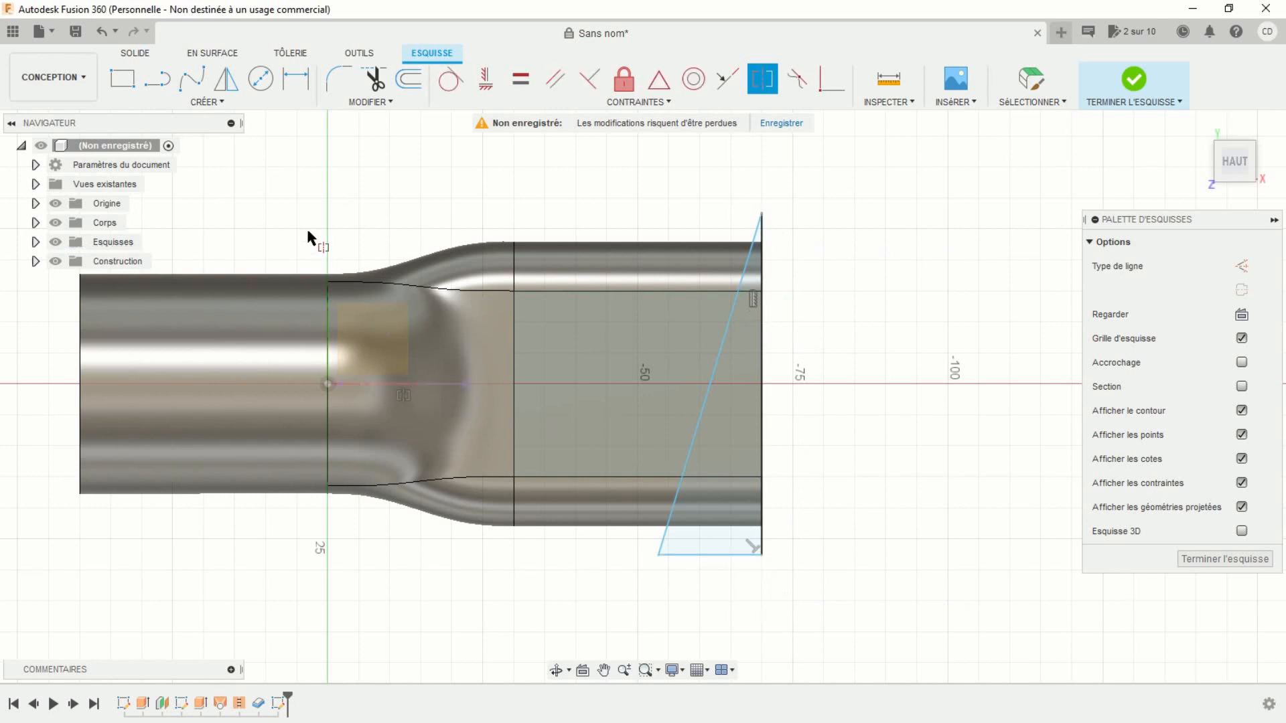
Step: Dimension the triangle's vertical side to 46 mm
{"action": "left_click", "coordinate": [308, 83]}
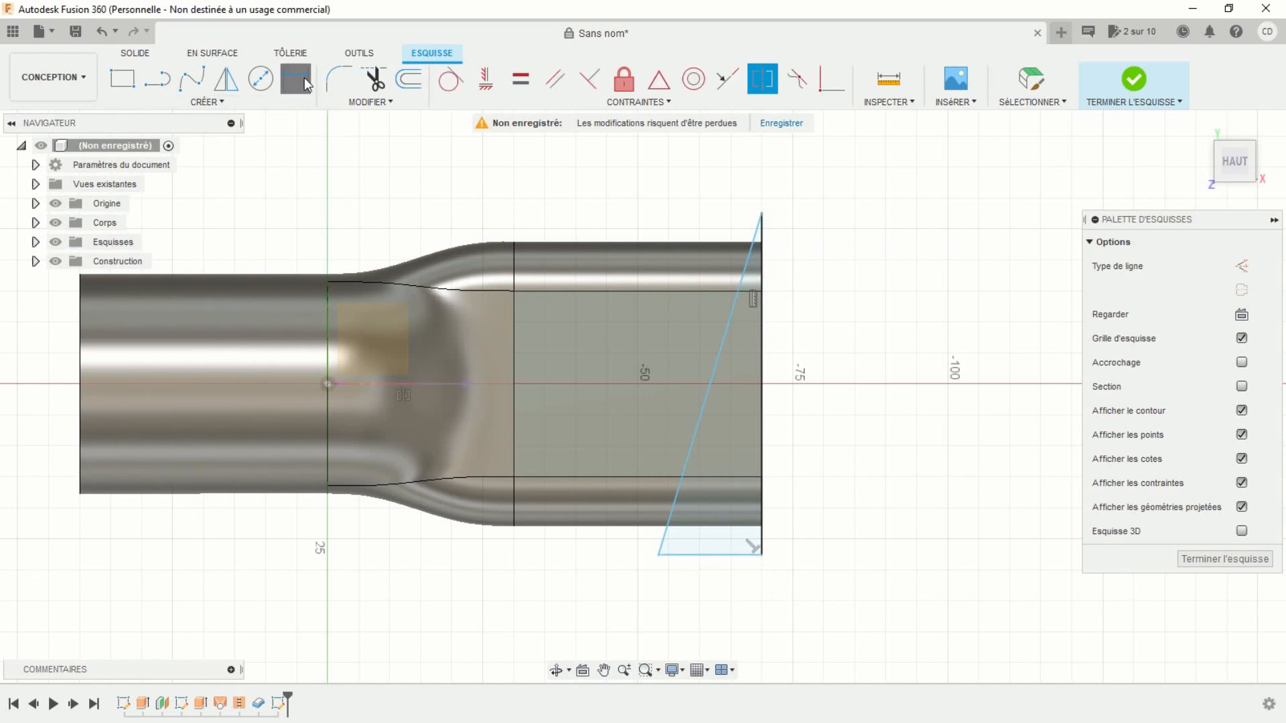
{"action": "left_click", "coordinate": [763, 428]}
{"action": "left_click", "coordinate": [817, 432]}
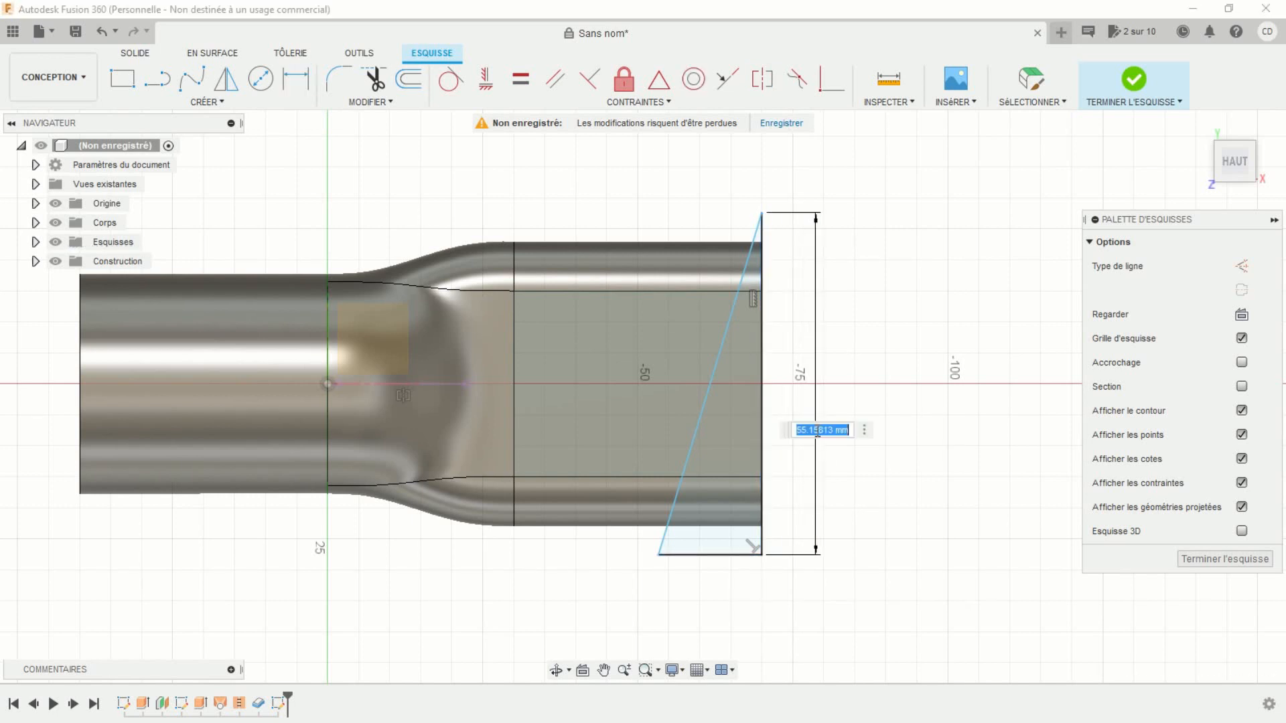
{"action": "key", "text": "Return"}
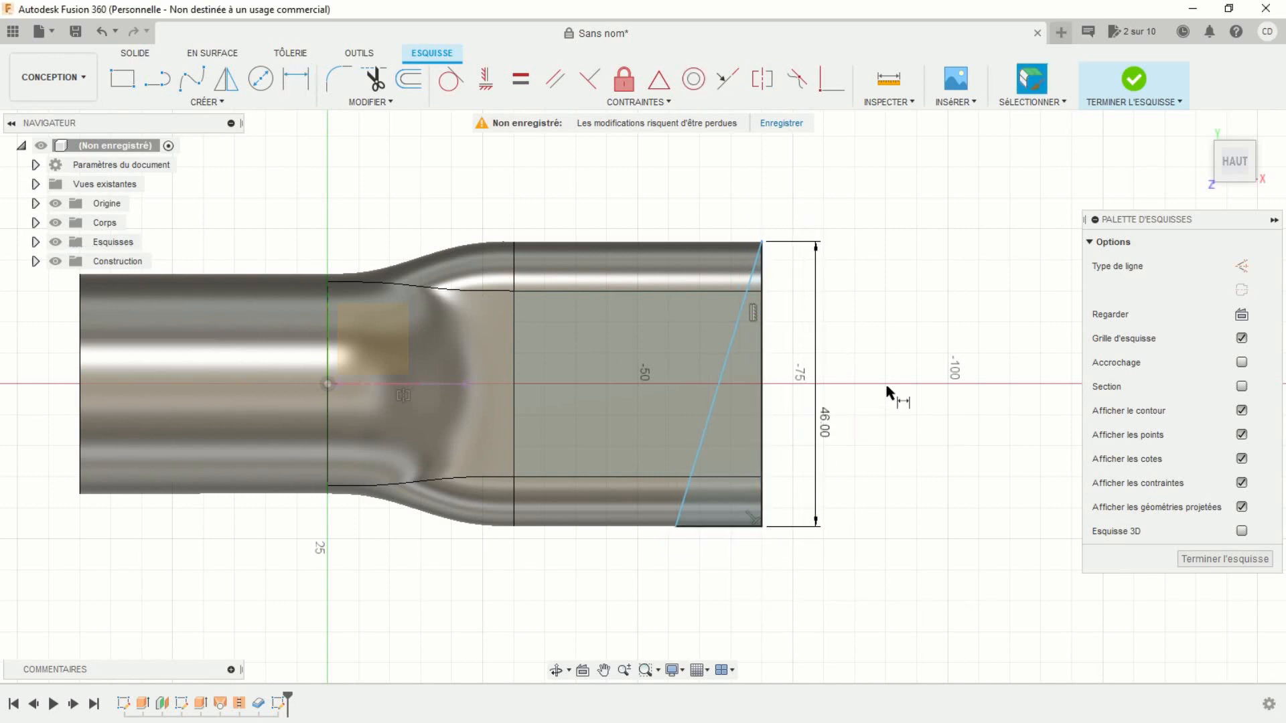
Step: Dimension the angle between the triangle's slanted and vertical sides to 20° and finish the sketch
{"action": "scroll", "coordinate": [890, 395], "scroll_direction": "up", "scroll_amount": 1}
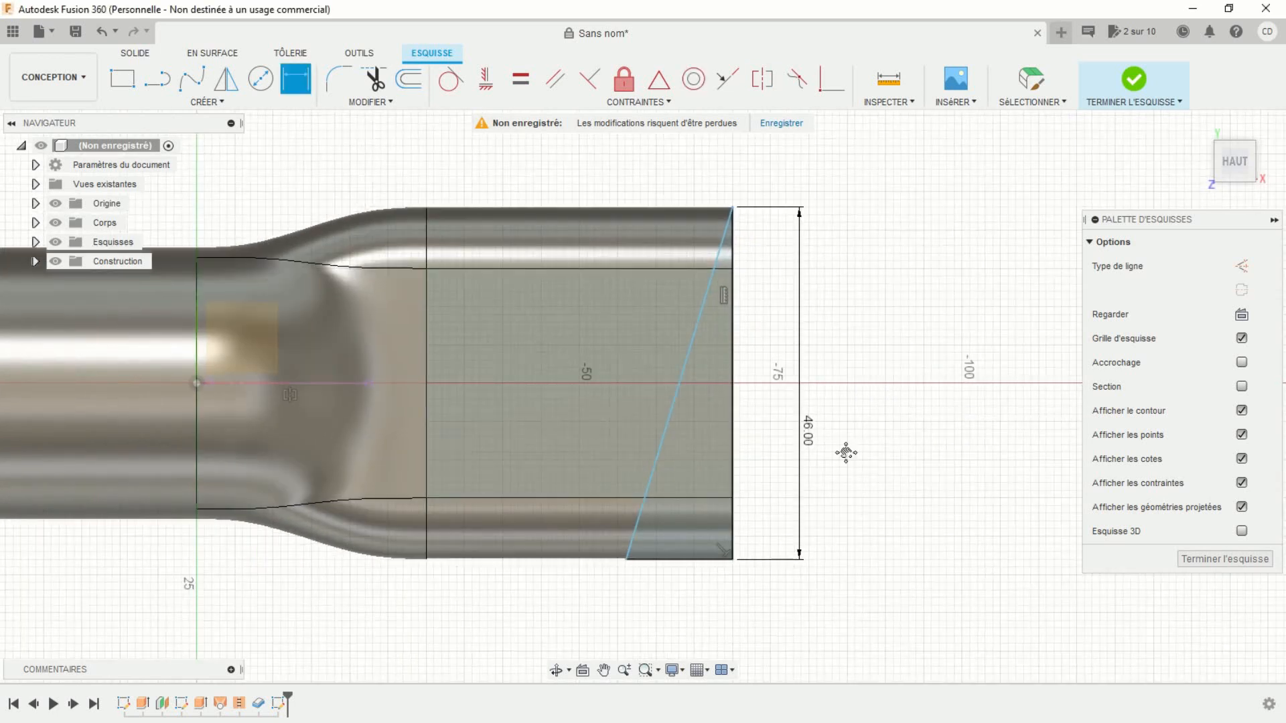
{"action": "scroll", "coordinate": [837, 422], "scroll_direction": "up", "scroll_amount": 1}
{"action": "left_click", "coordinate": [709, 280]}
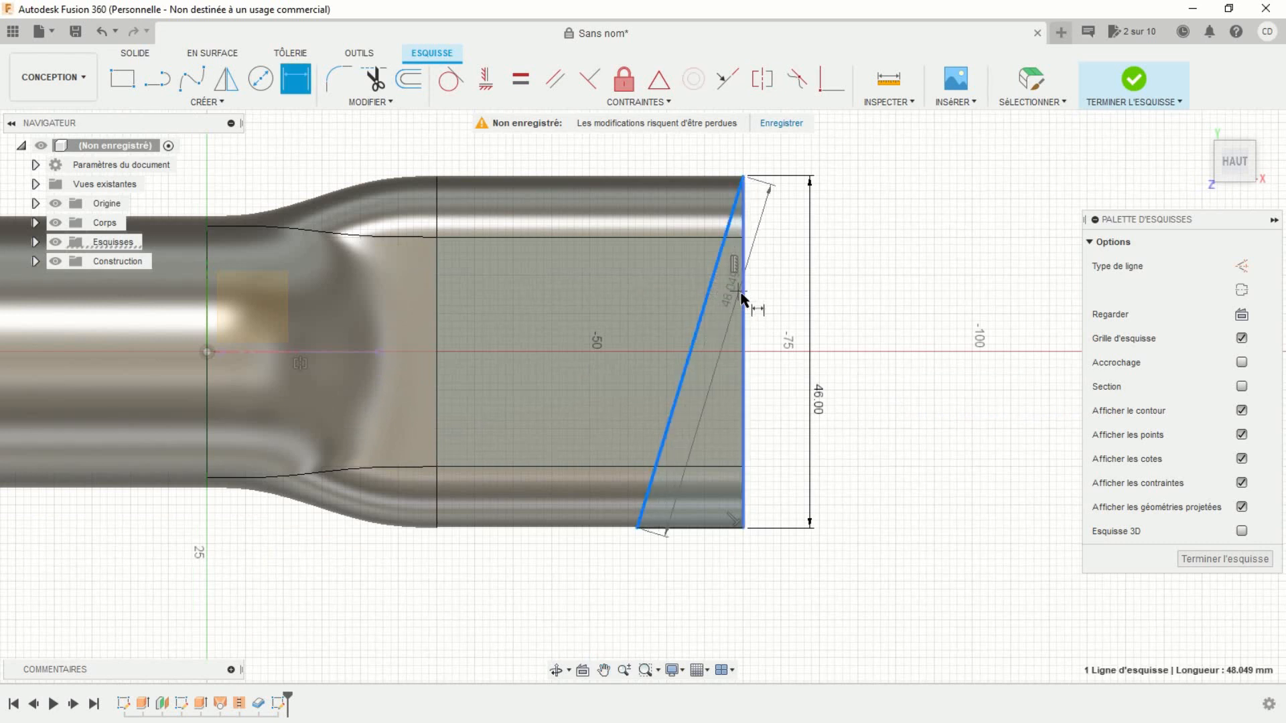
{"action": "left_click", "coordinate": [744, 299]}
{"action": "left_click", "coordinate": [668, 593]}
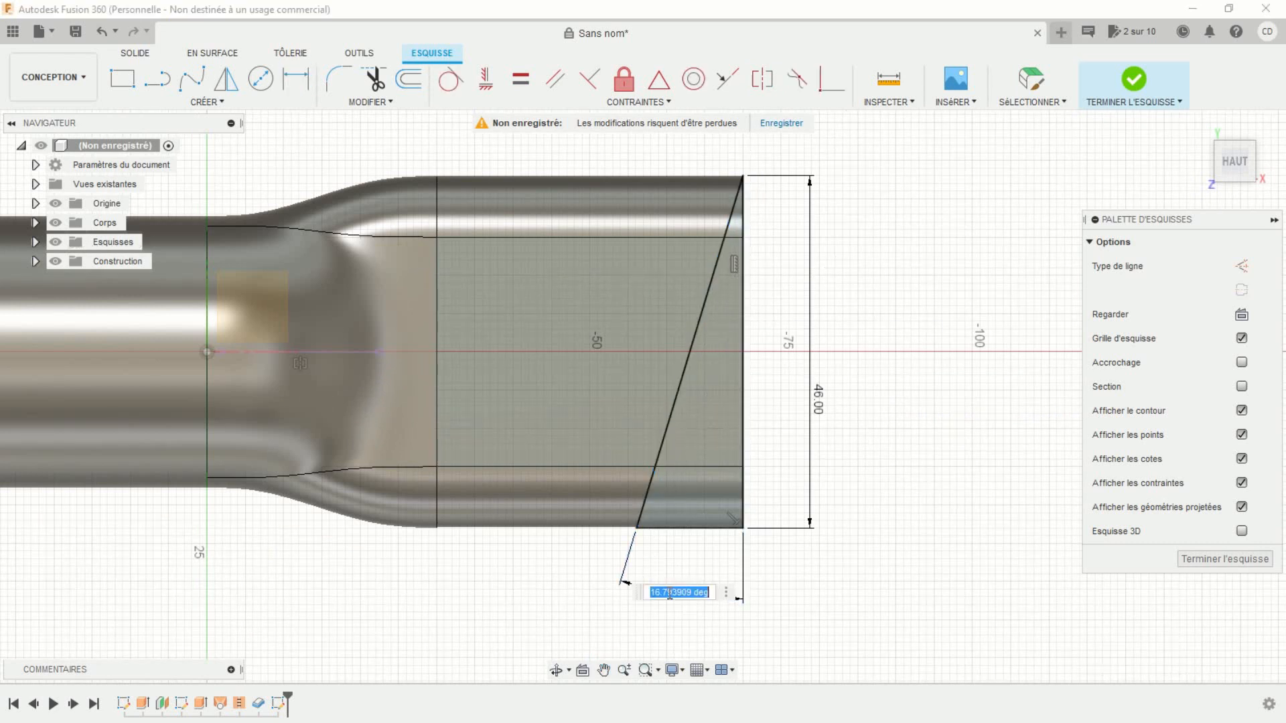
{"action": "type", "text": "20"}
{"action": "key", "text": "Return"}
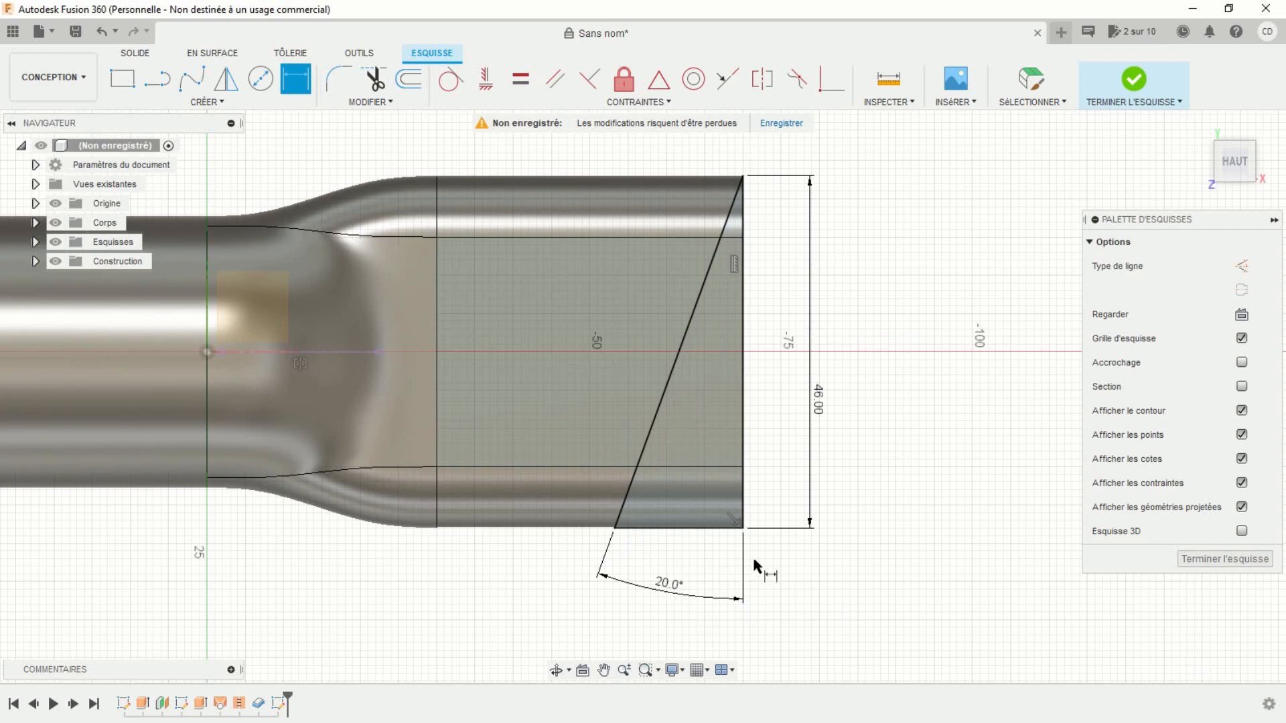
{"action": "scroll", "coordinate": [777, 575], "scroll_direction": "down", "scroll_amount": 2}
{"action": "scroll", "coordinate": [776, 569], "scroll_direction": "down", "scroll_amount": 1}
{"action": "middle_click_drag", "start_coordinate": [789, 576], "coordinate": [823, 520]}
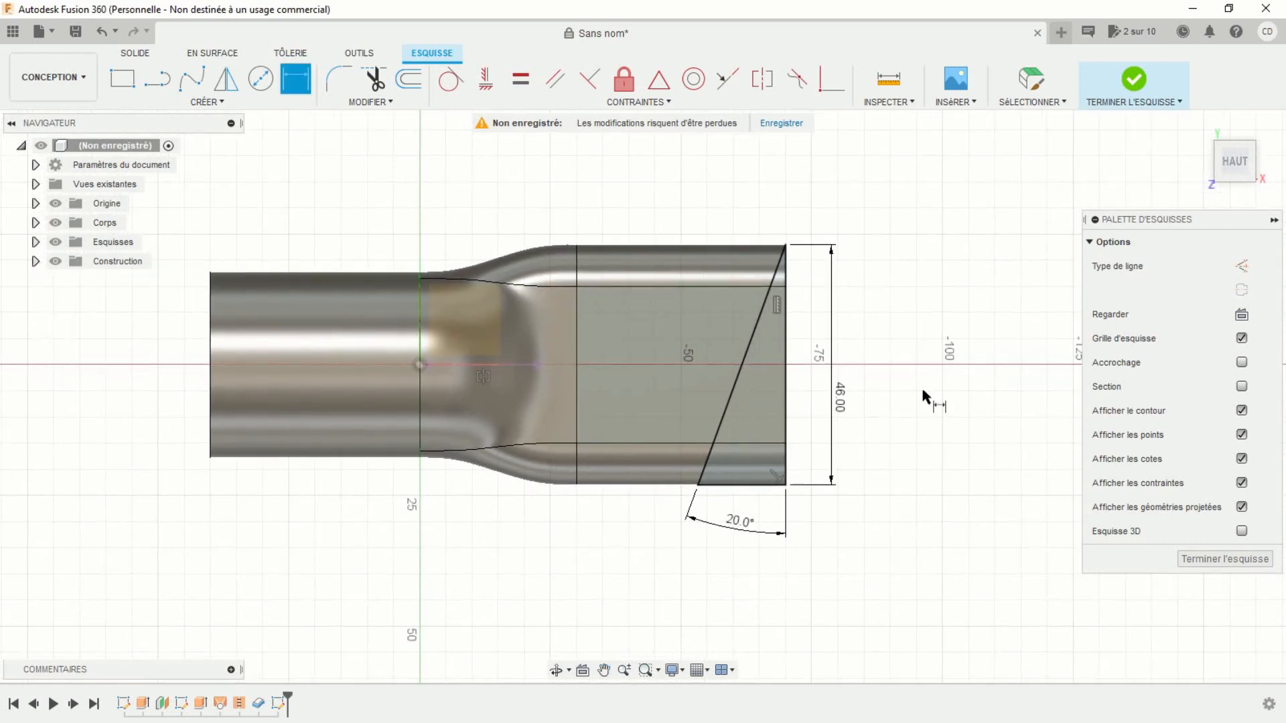
{"action": "middle_click_drag", "start_coordinate": [925, 373], "coordinate": [943, 391]}
{"action": "left_click", "coordinate": [1134, 80]}
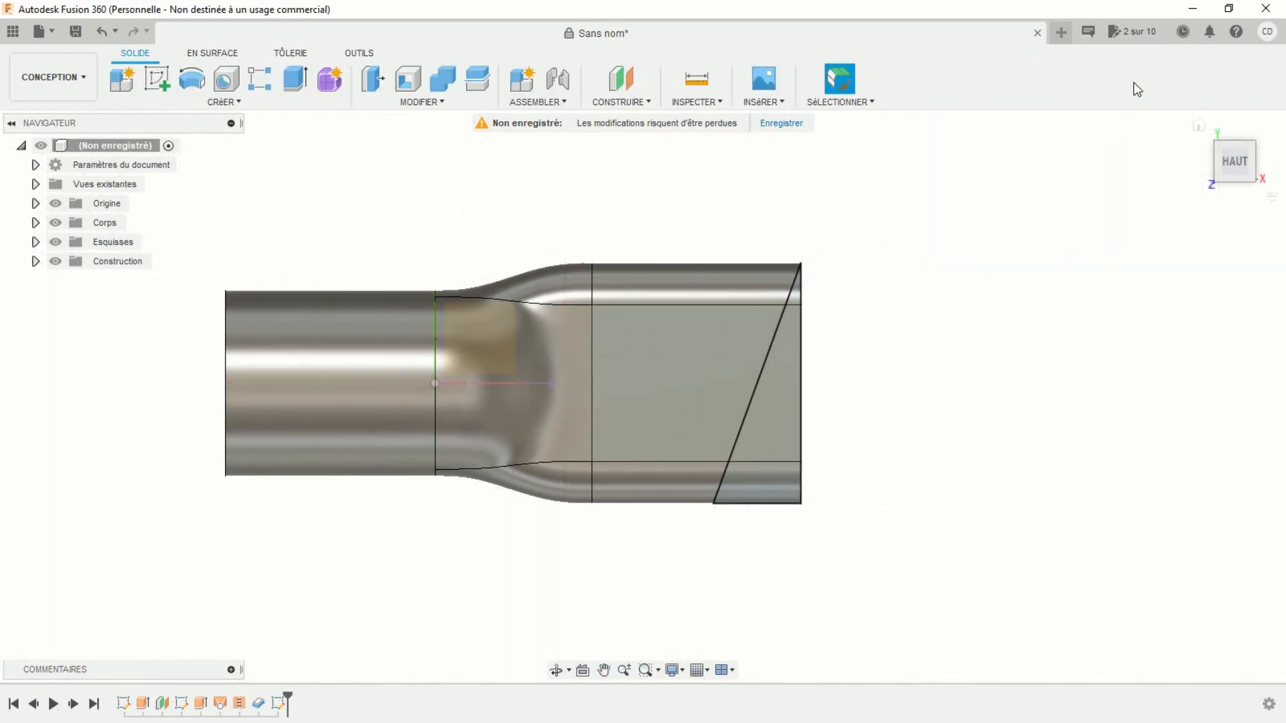
Step: Extrude all regions of the triangle downward through the slot tube as a cut, bevelling its open end
{"action": "middle_click_drag", "start_coordinate": [769, 453], "coordinate": [509, 549], "text": "shift"}
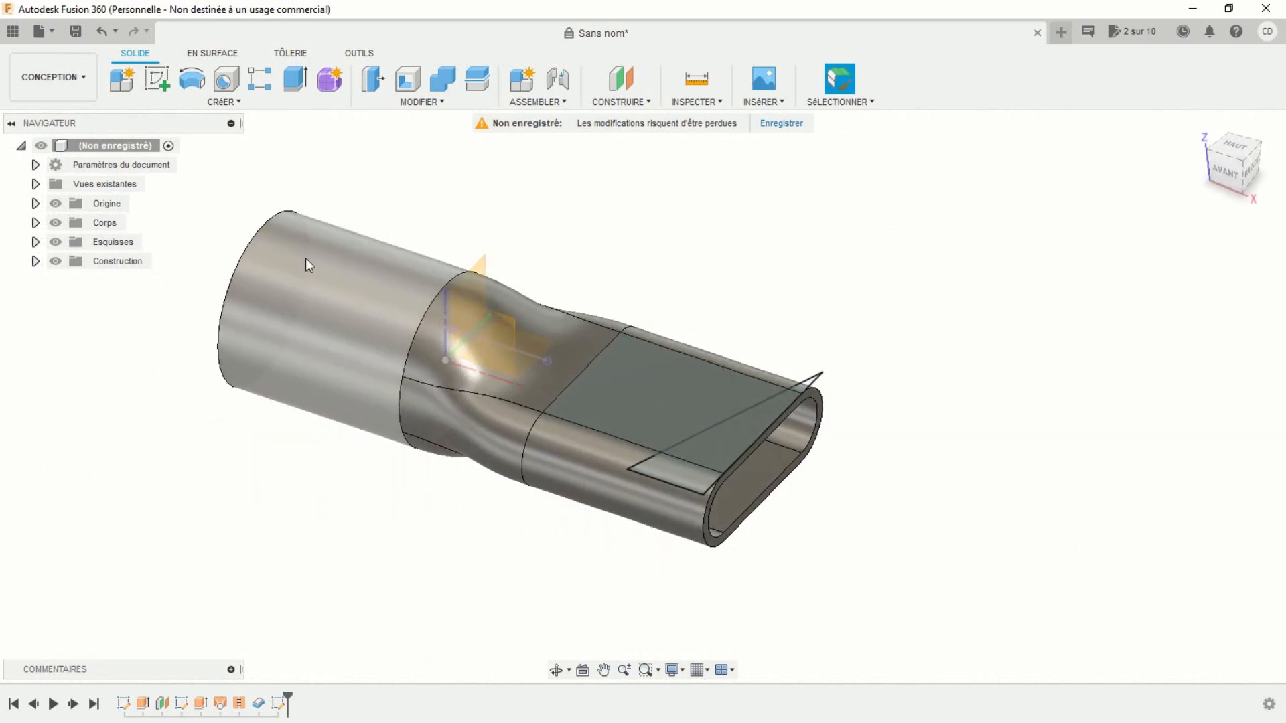
{"action": "left_click", "coordinate": [294, 79]}
{"action": "scroll", "coordinate": [1015, 527], "scroll_direction": "up", "scroll_amount": 2}
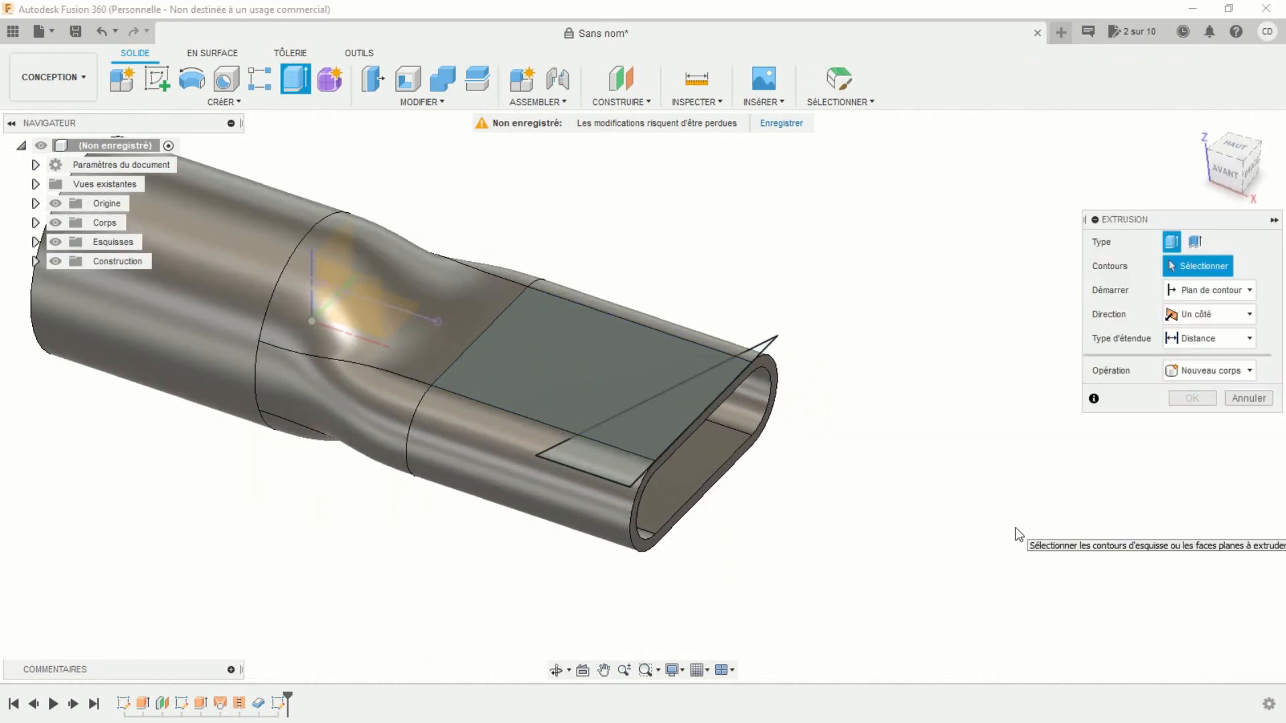
{"action": "scroll", "coordinate": [1016, 528], "scroll_direction": "up", "scroll_amount": 2}
{"action": "left_click", "coordinate": [561, 461]}
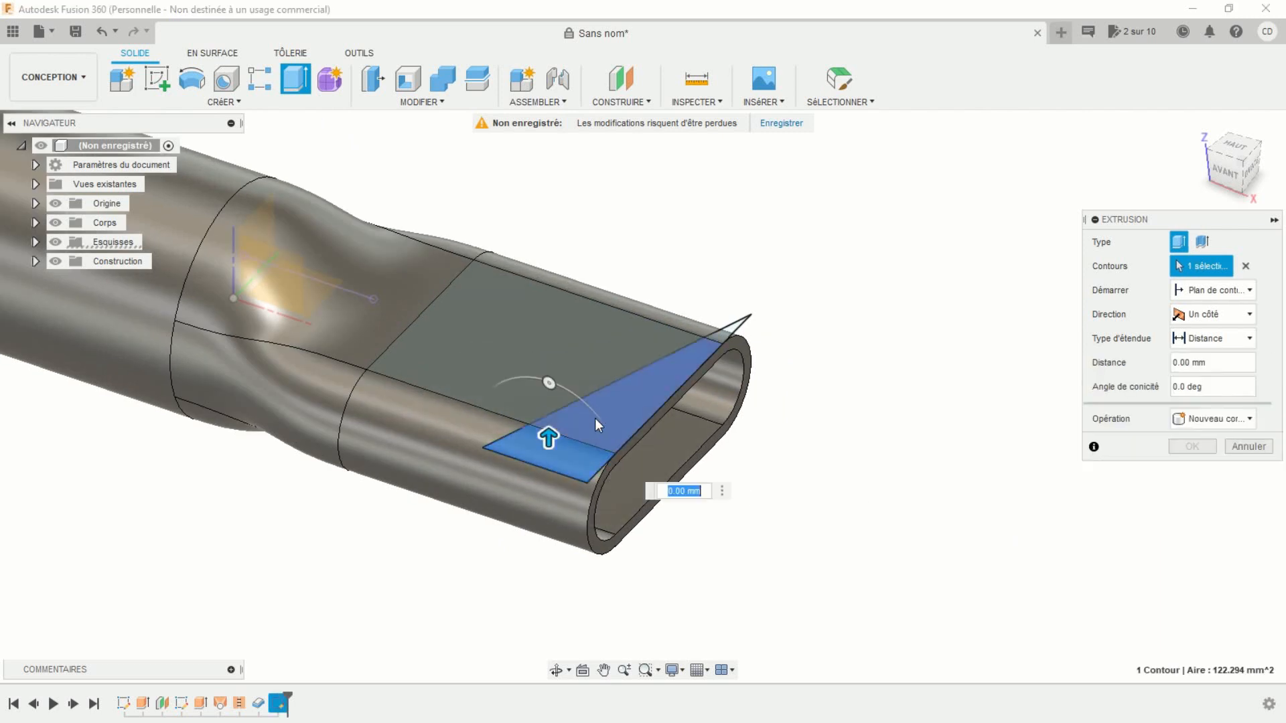
{"action": "left_click", "coordinate": [608, 411]}
{"action": "scroll", "coordinate": [821, 367], "scroll_direction": "up", "scroll_amount": 2}
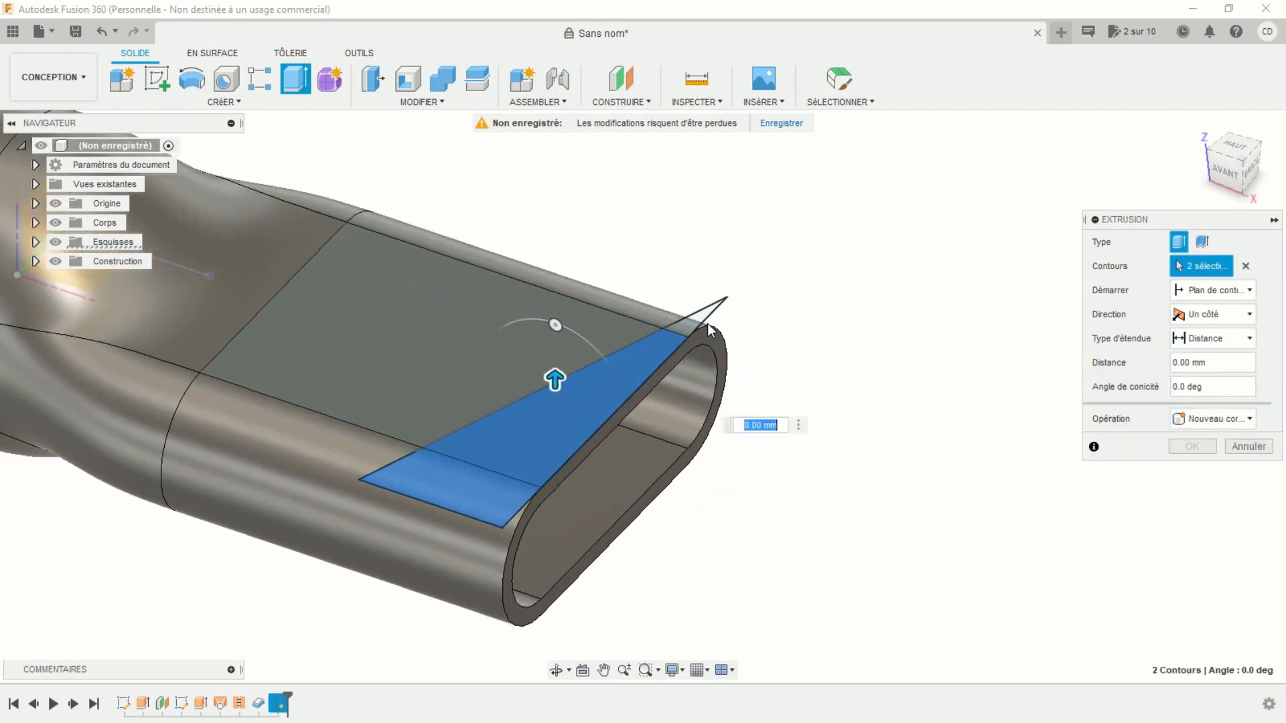
{"action": "left_click", "coordinate": [687, 328]}
{"action": "scroll", "coordinate": [774, 442], "scroll_direction": "down", "scroll_amount": 4}
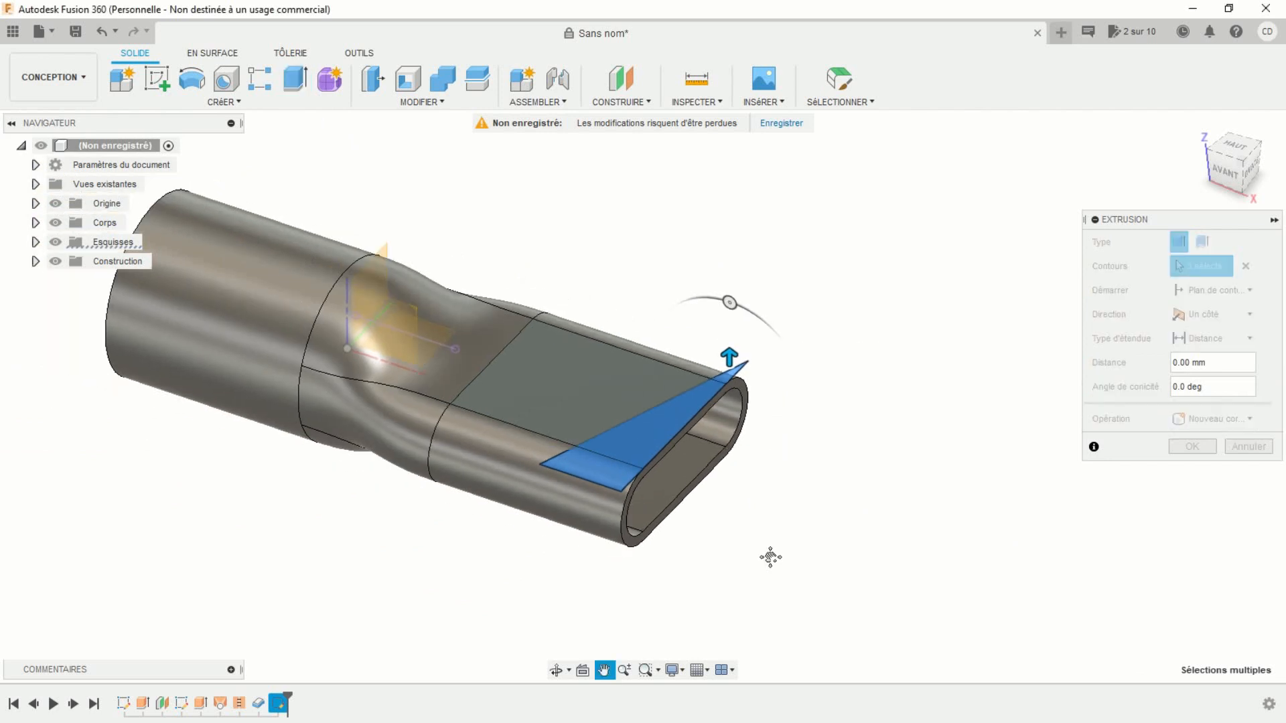
{"action": "left_click_drag", "start_coordinate": [843, 330], "coordinate": [845, 476]}
{"action": "left_click", "coordinate": [1190, 473]}
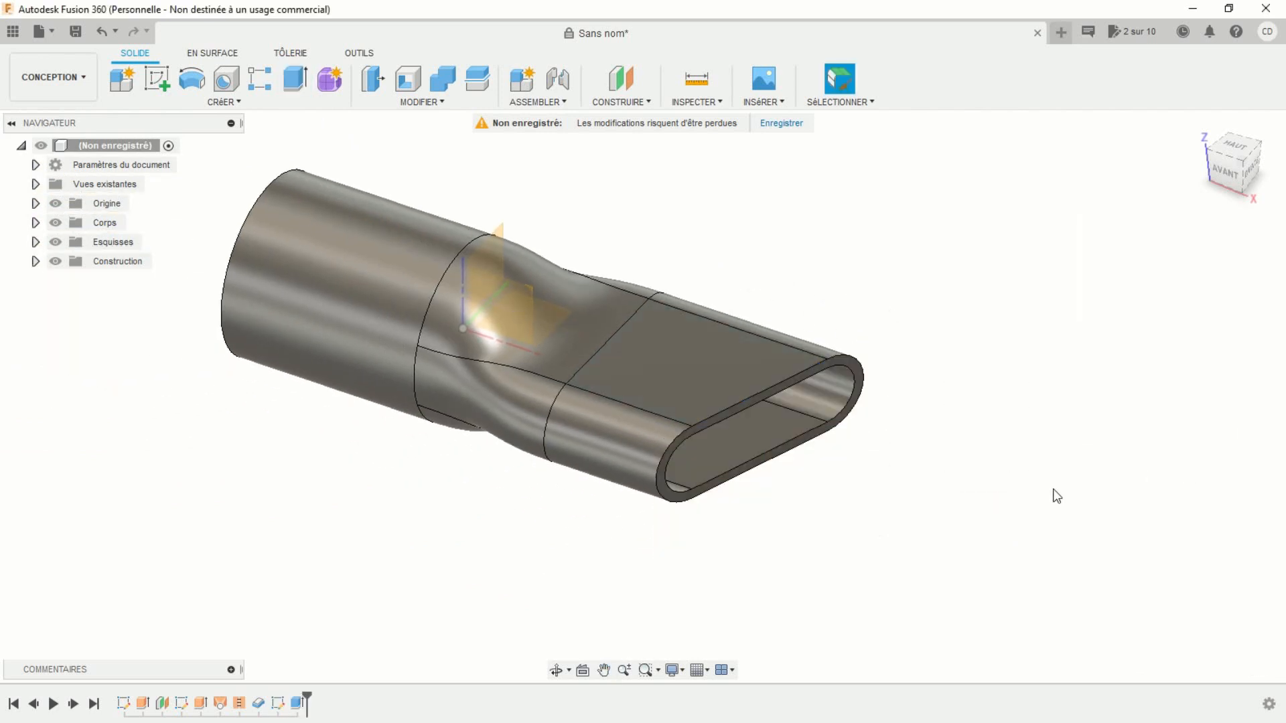
{"action": "middle_click_drag", "start_coordinate": [964, 515], "coordinate": [1050, 557], "text": "shift"}
{"action": "middle_click_drag", "start_coordinate": [770, 452], "coordinate": [847, 511]}
{"action": "middle_click_drag", "start_coordinate": [830, 557], "coordinate": [740, 533], "text": "shift"}
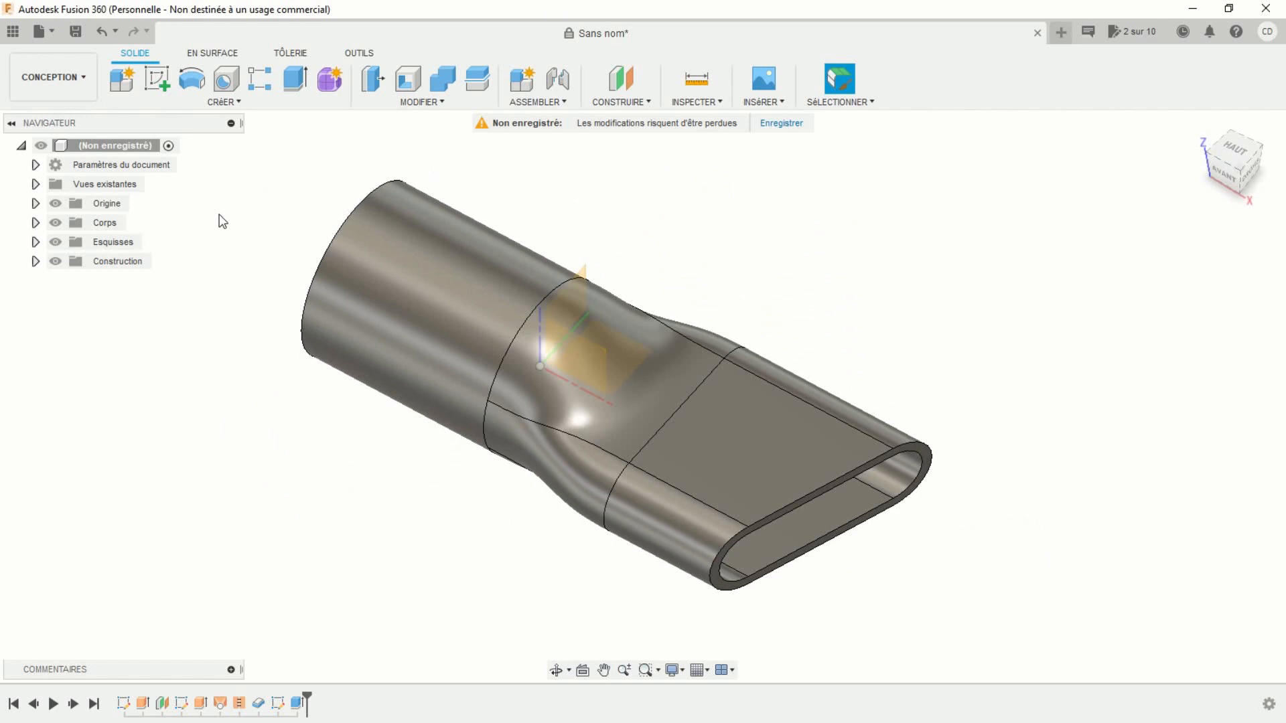
Step: Export the solid body Corps5 for 3D printing as an STL file named Buse in the Fichier 3D folder
{"action": "left_click", "coordinate": [54, 37]}
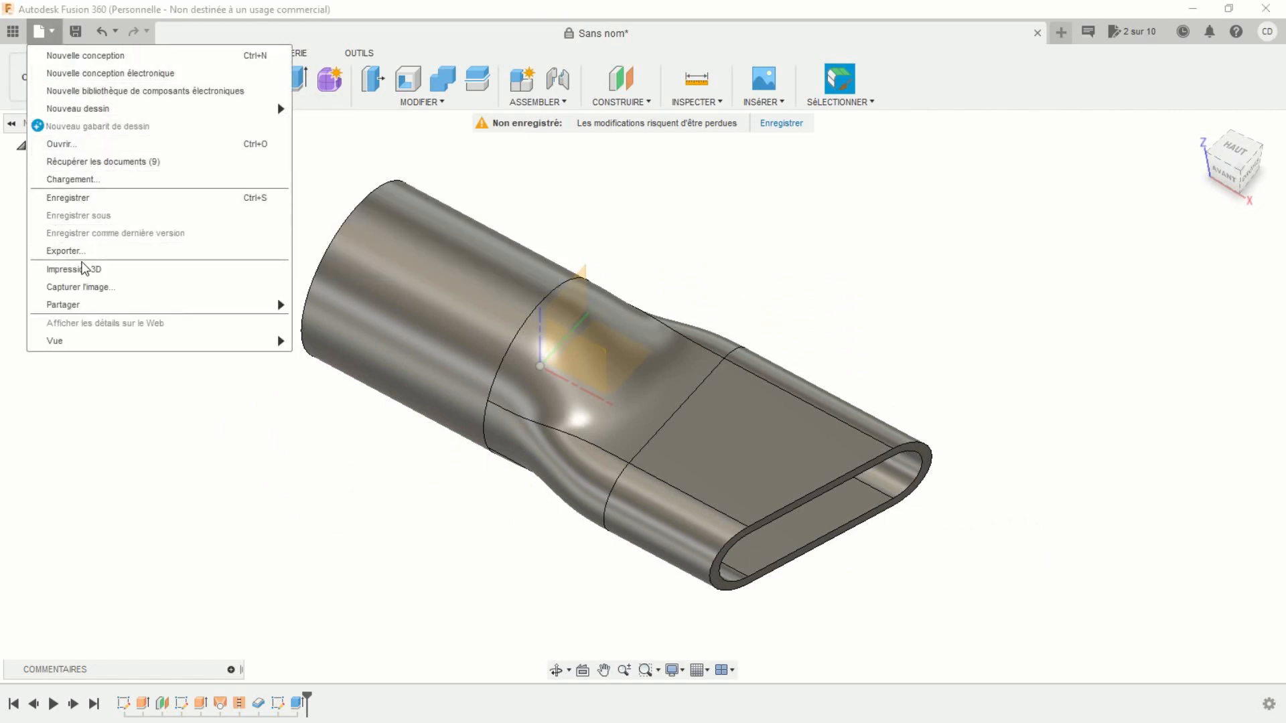
{"action": "left_click", "coordinate": [79, 269]}
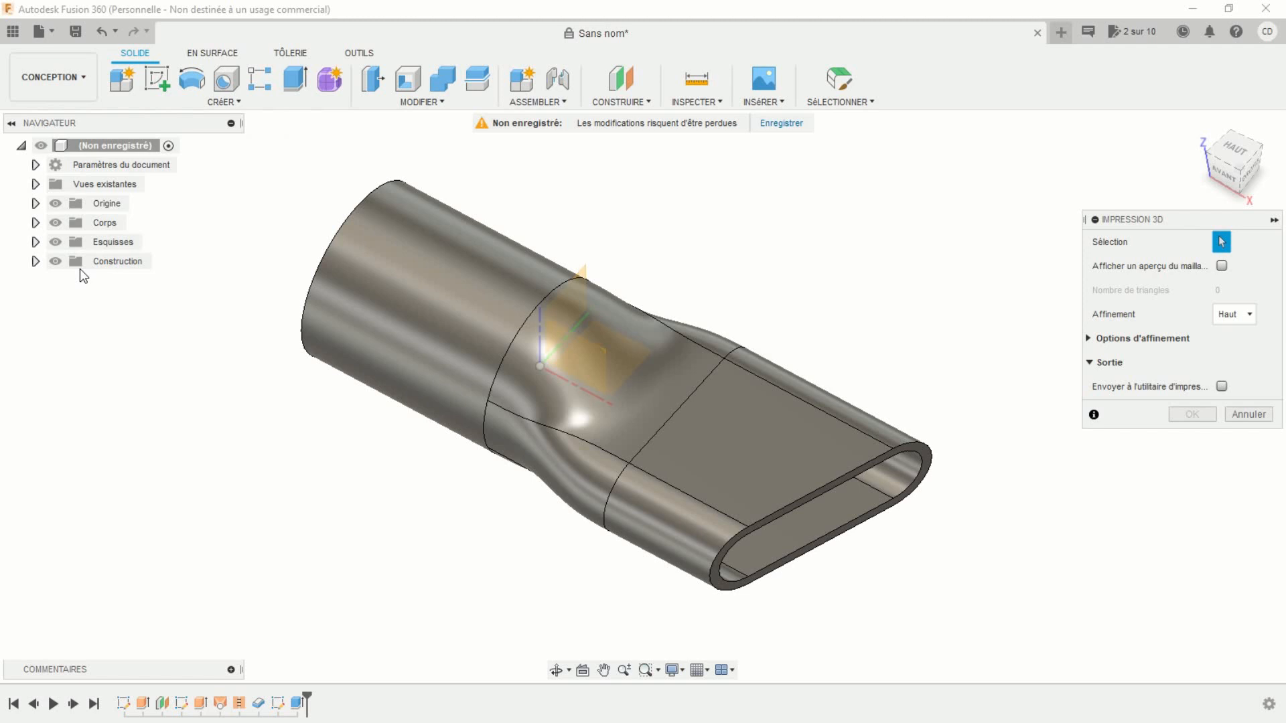
{"action": "left_click", "coordinate": [35, 223]}
{"action": "left_click", "coordinate": [116, 261]}
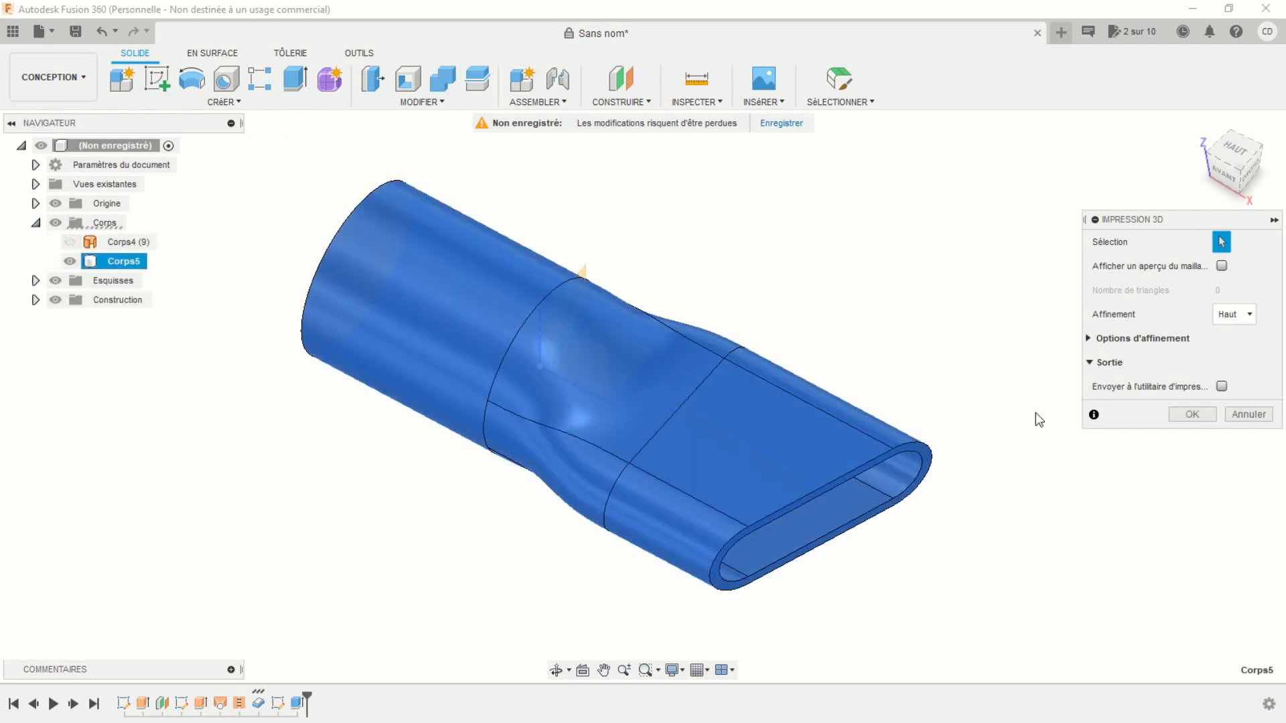
{"action": "left_click", "coordinate": [1199, 418]}
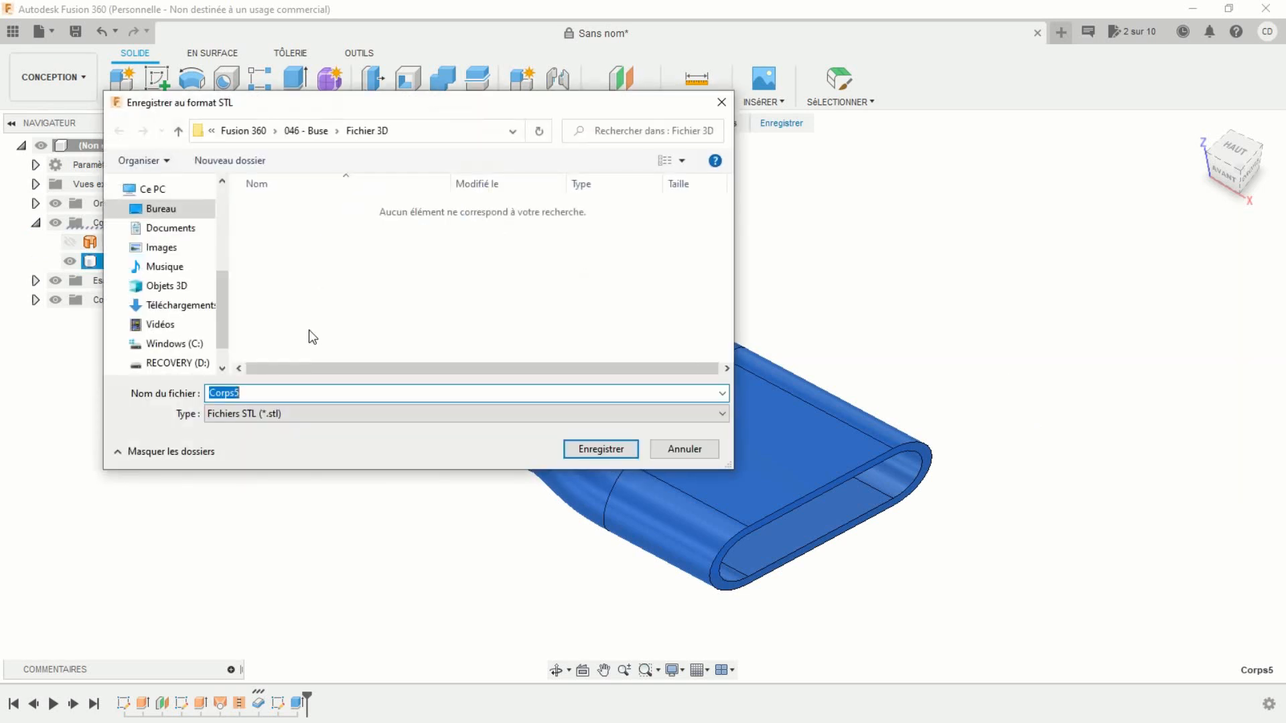
{"action": "type", "text": "Buse"}
{"action": "key", "text": "Return"}
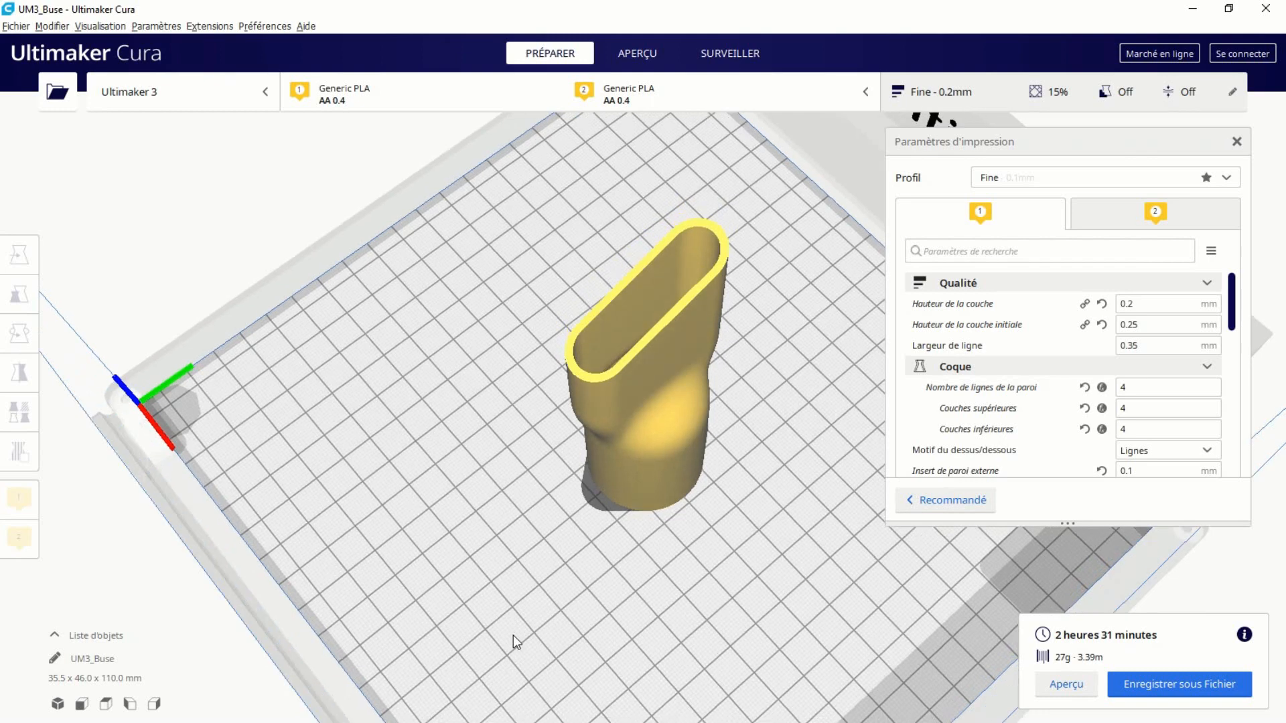
Step: Switch to Ultimaker Cura and examine the UM3_Buse model and its sliced layer preview from different sides
{"action": "right_click_drag", "start_coordinate": [513, 635], "coordinate": [755, 643]}
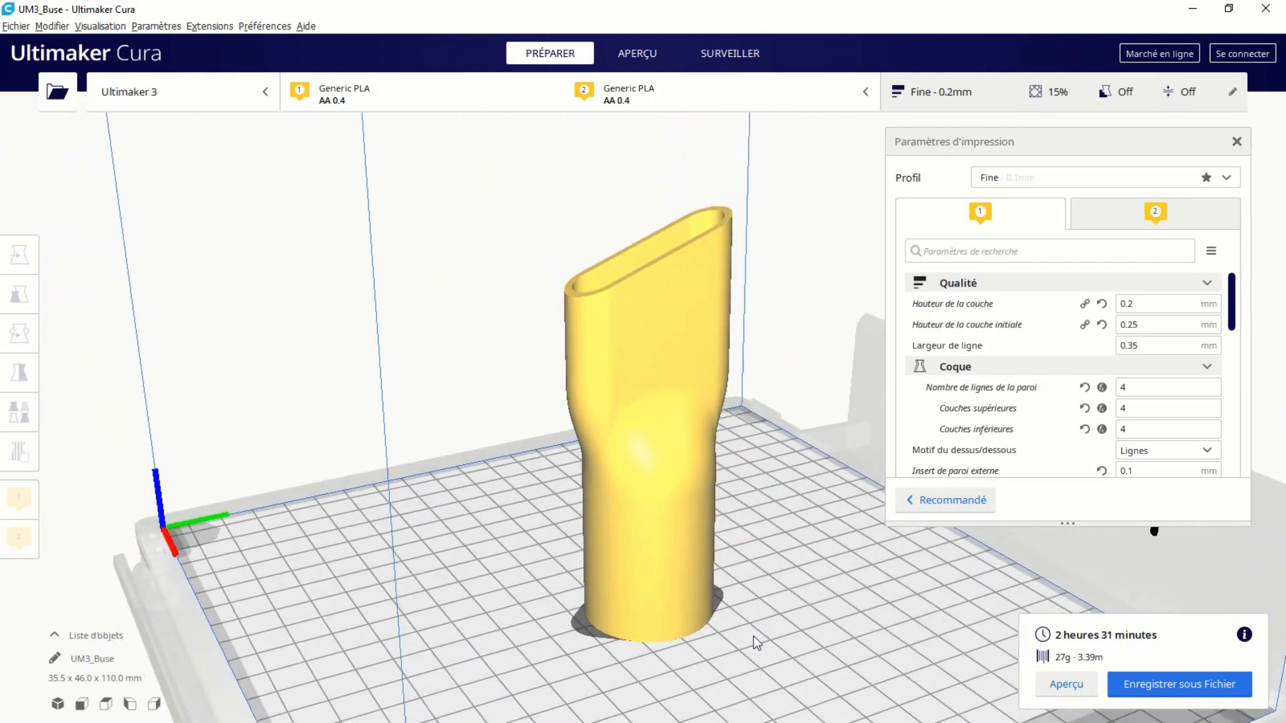
{"action": "left_click", "coordinate": [1086, 684]}
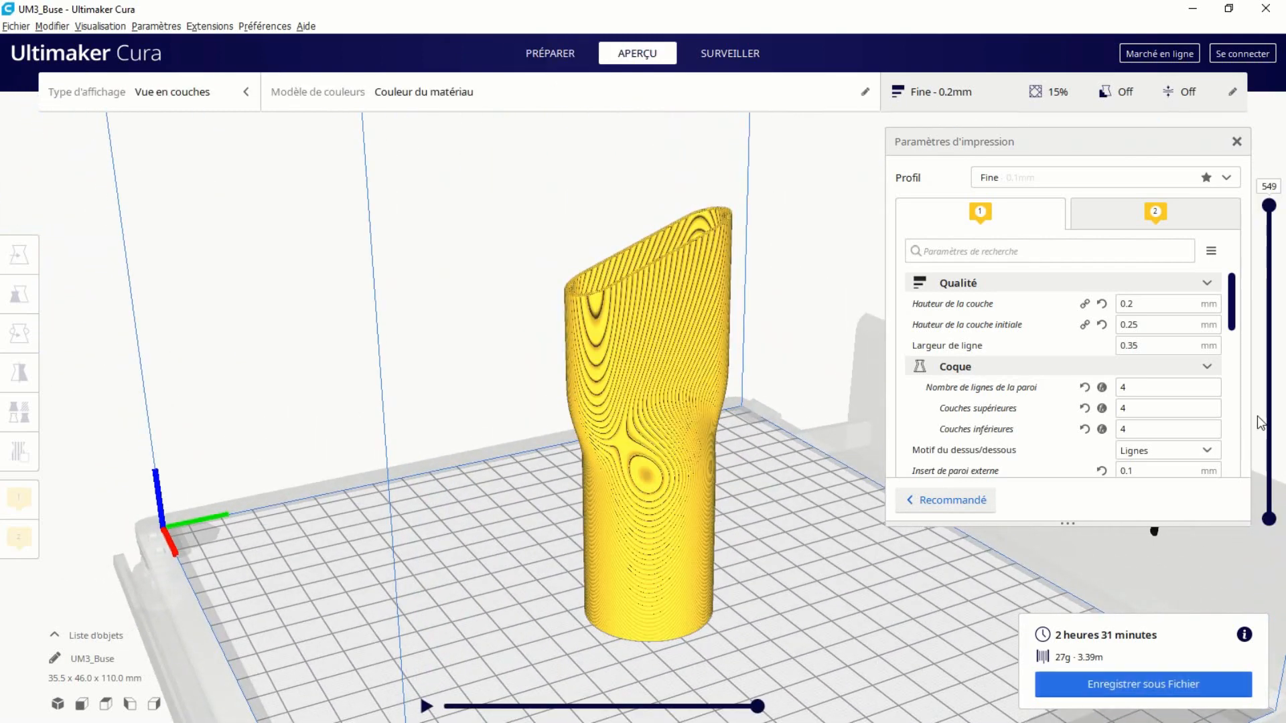
{"action": "left_click_drag", "start_coordinate": [1267, 218], "coordinate": [1236, 189]}
{"action": "right_click_drag", "start_coordinate": [673, 476], "coordinate": [1076, 477]}
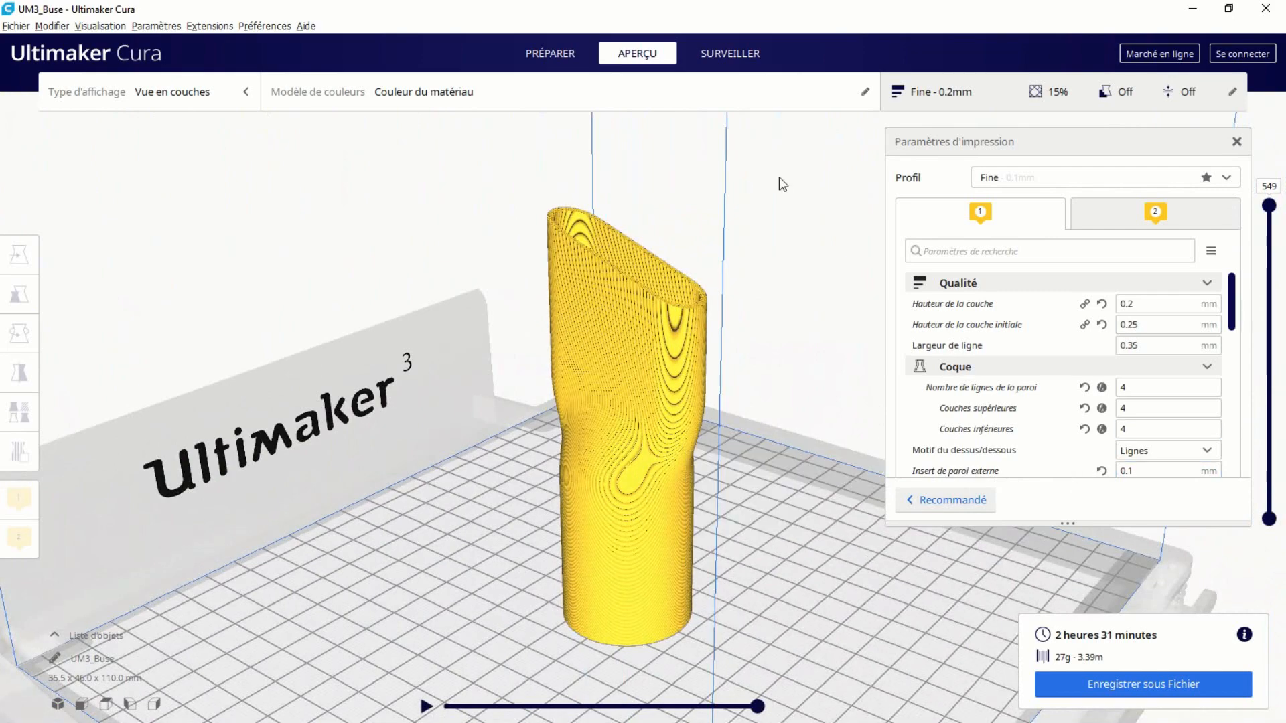